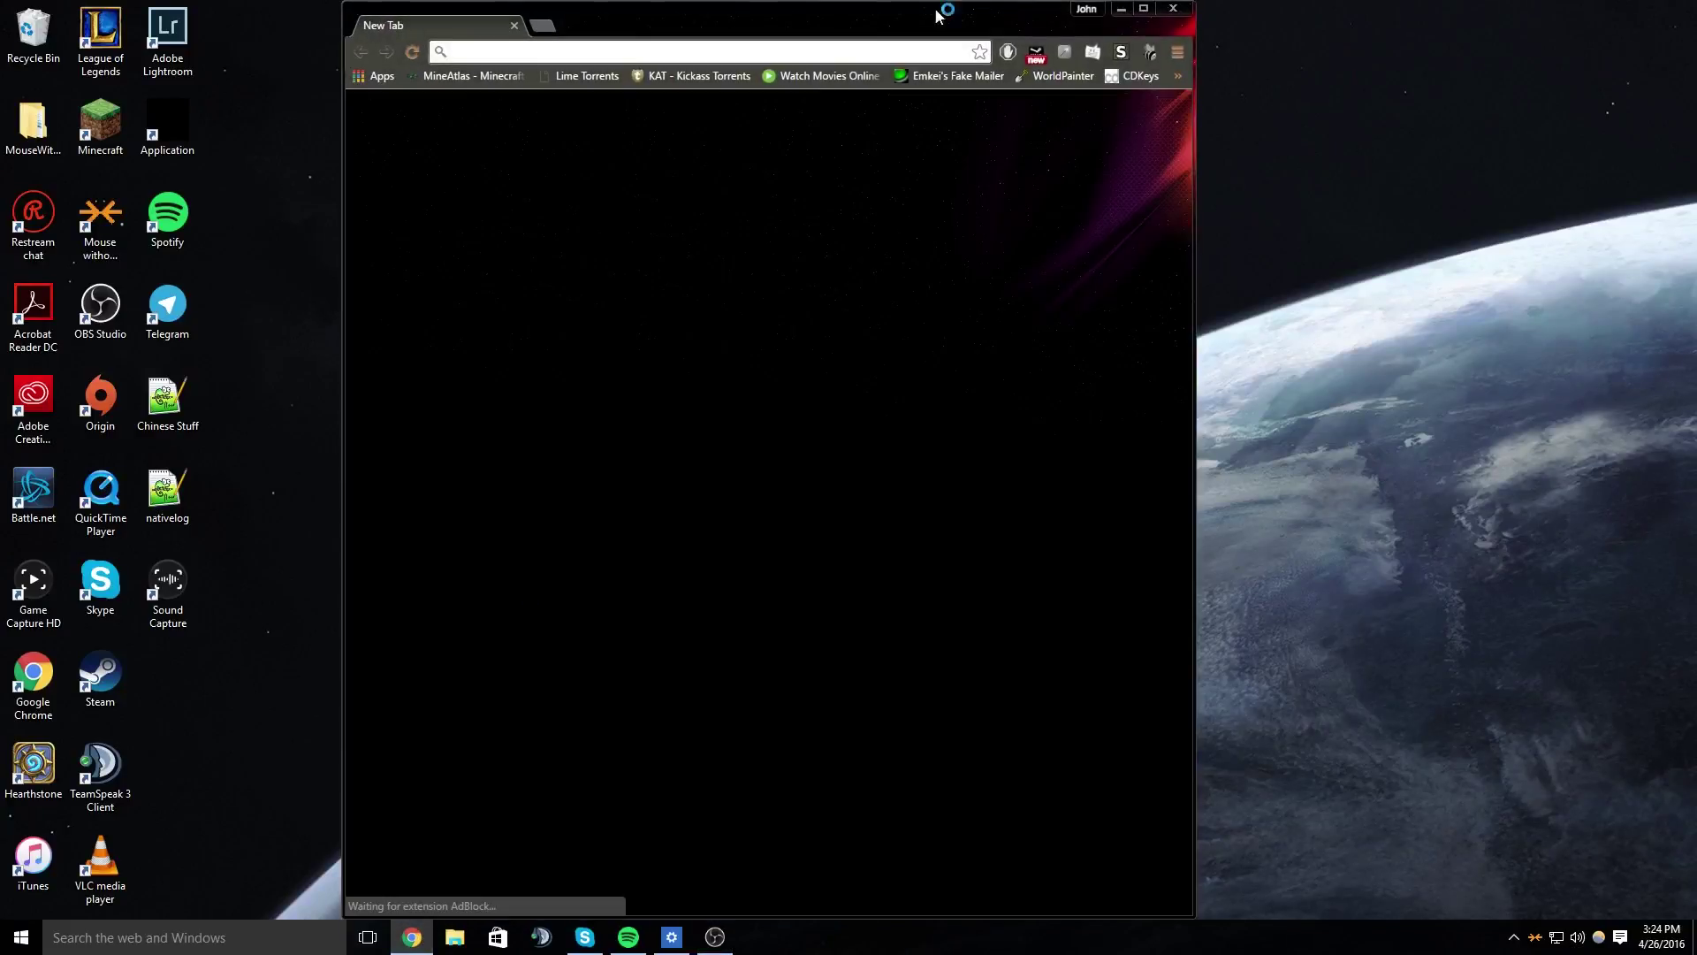
# Step: Maximize Chrome, look over the FreeVPN and VPNReactor entries in VPN settings, then minimize Settings
pyautogui.click(1142, 15)
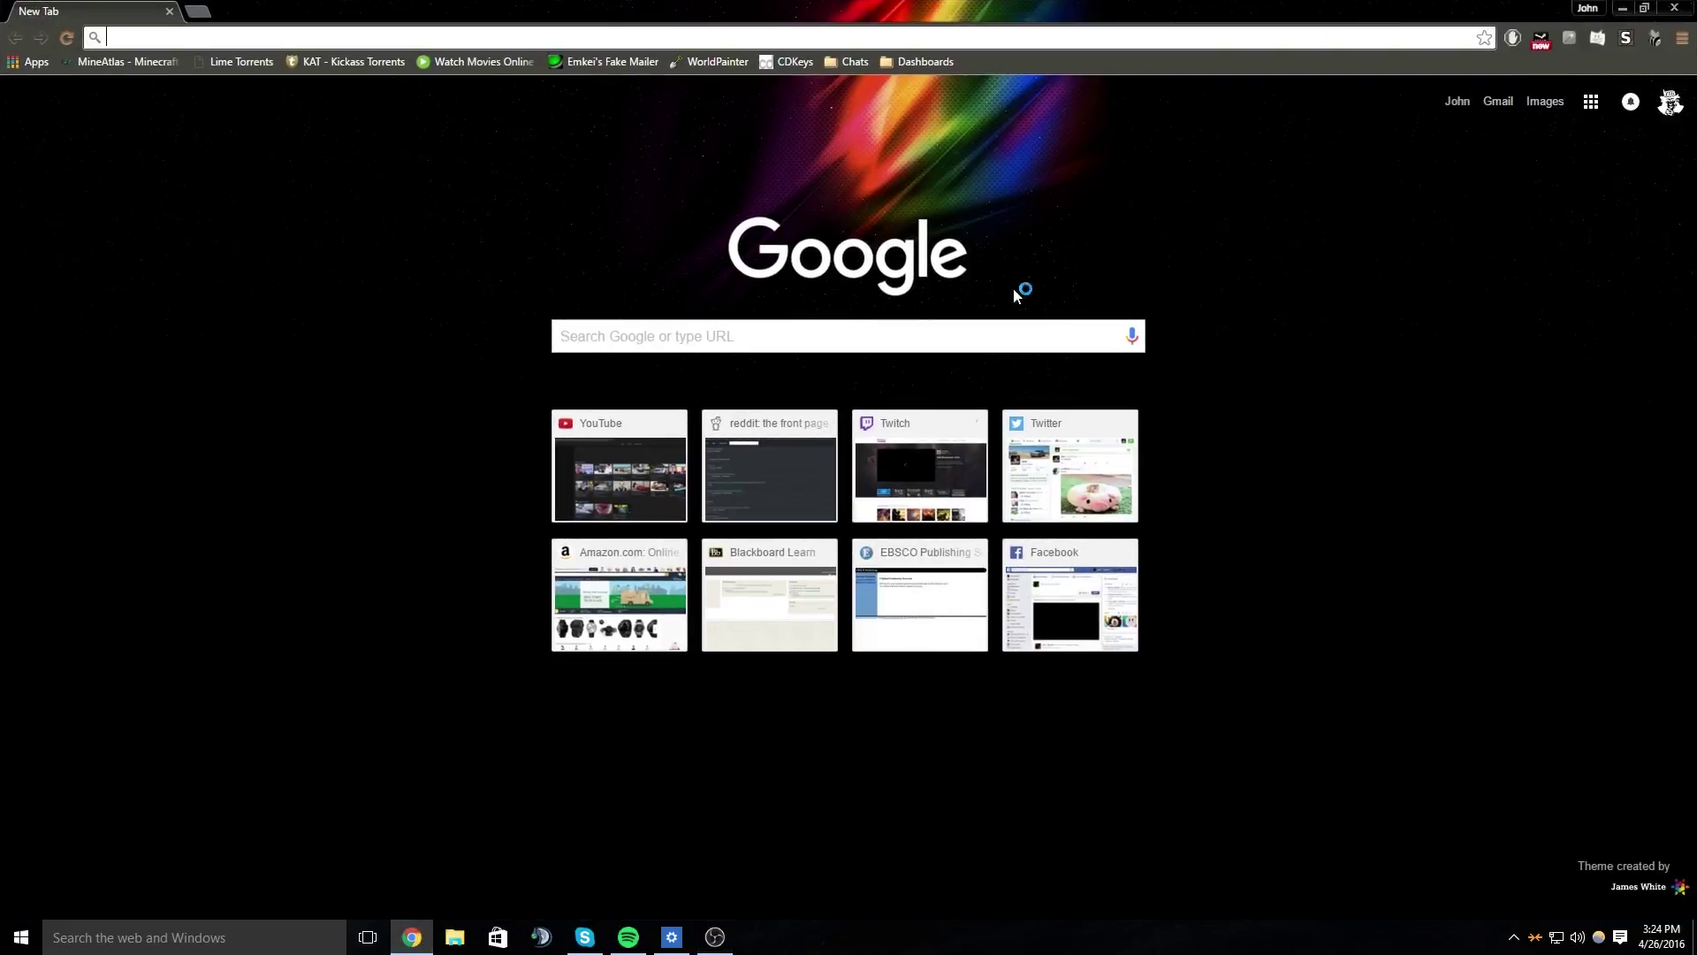
pyautogui.click(671, 936)
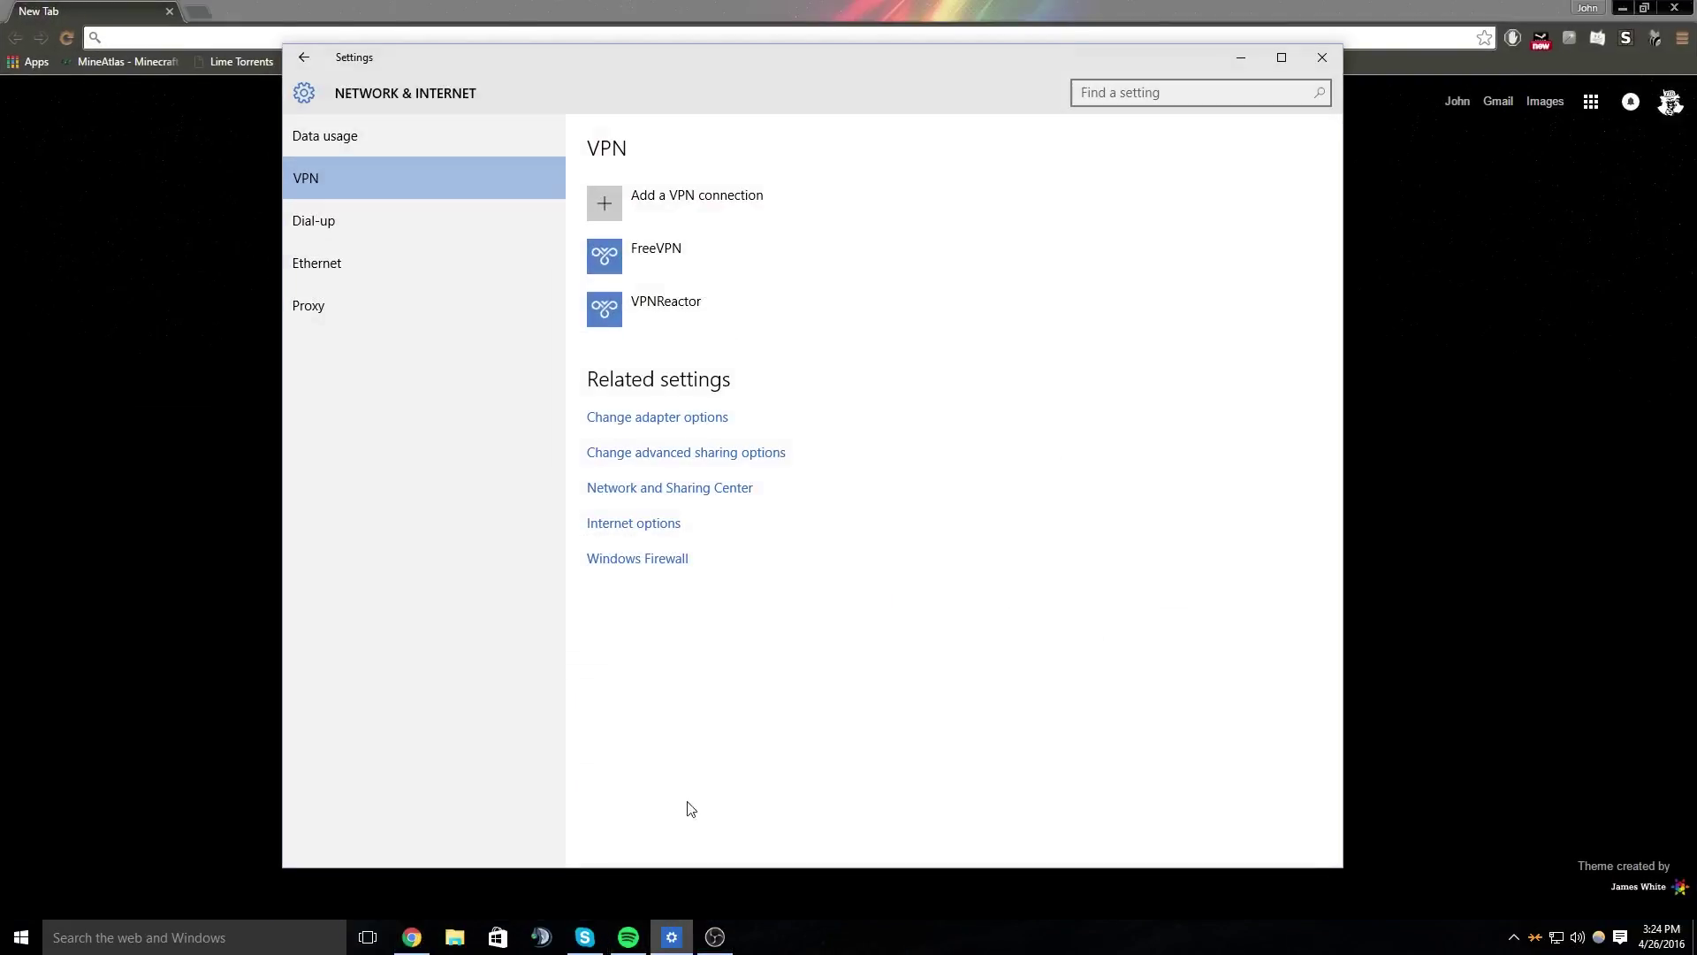
pyautogui.click(699, 255)
pyautogui.click(705, 363)
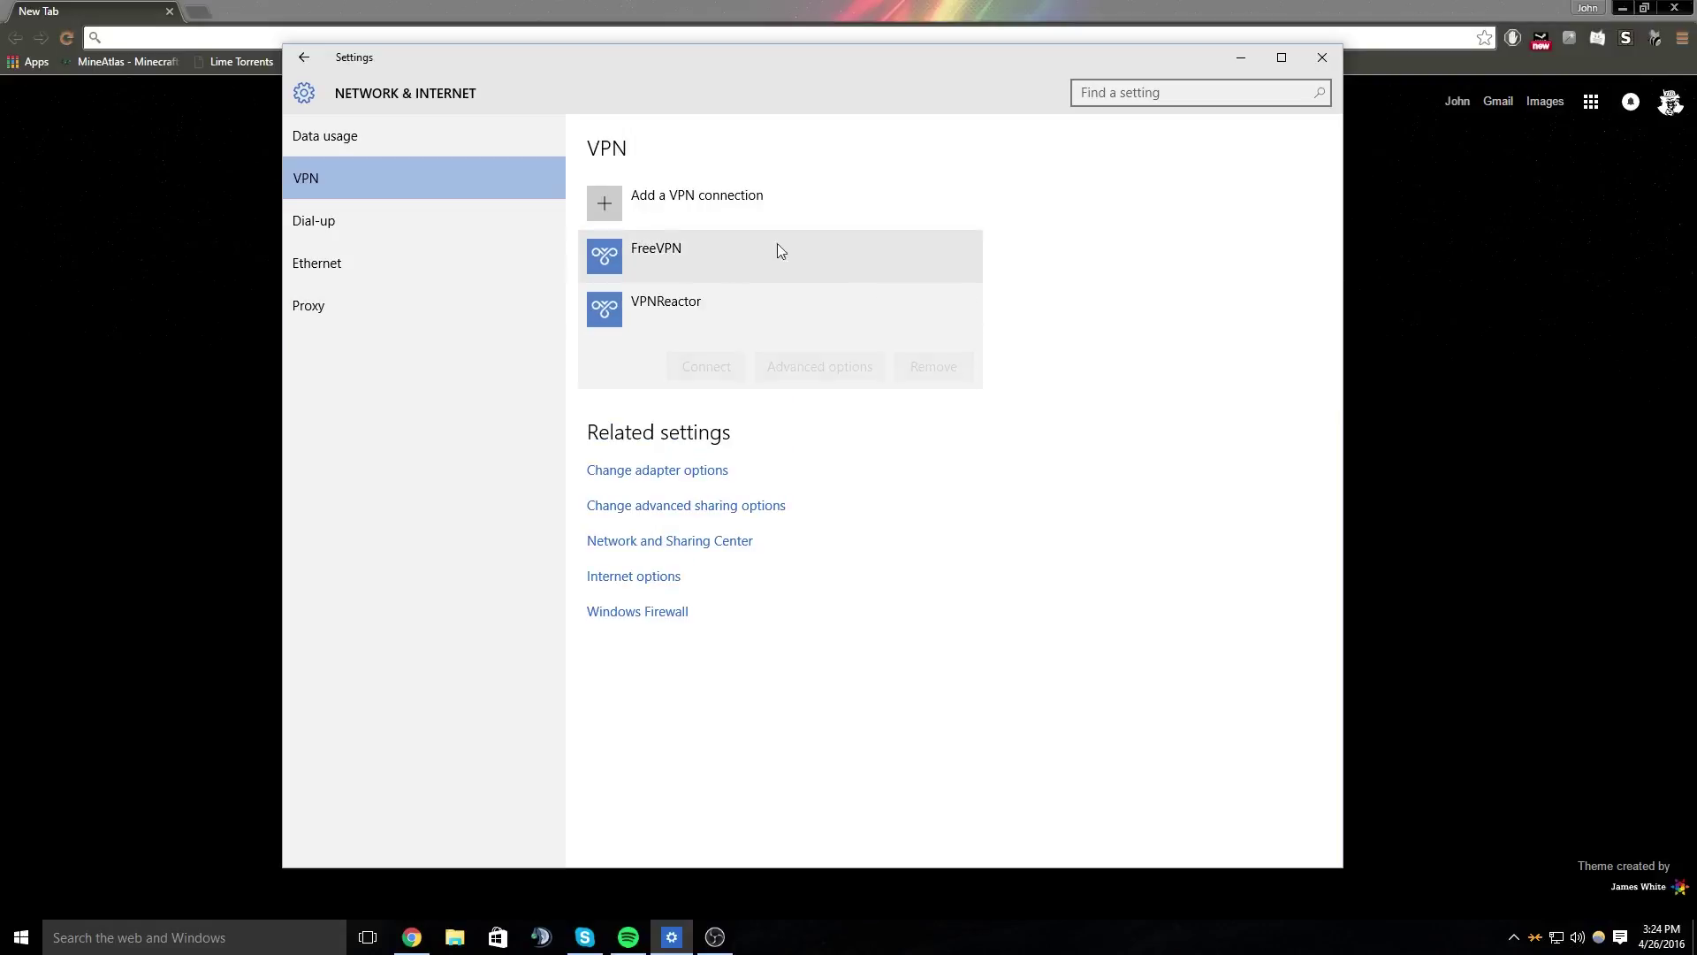
pyautogui.click(1235, 62)
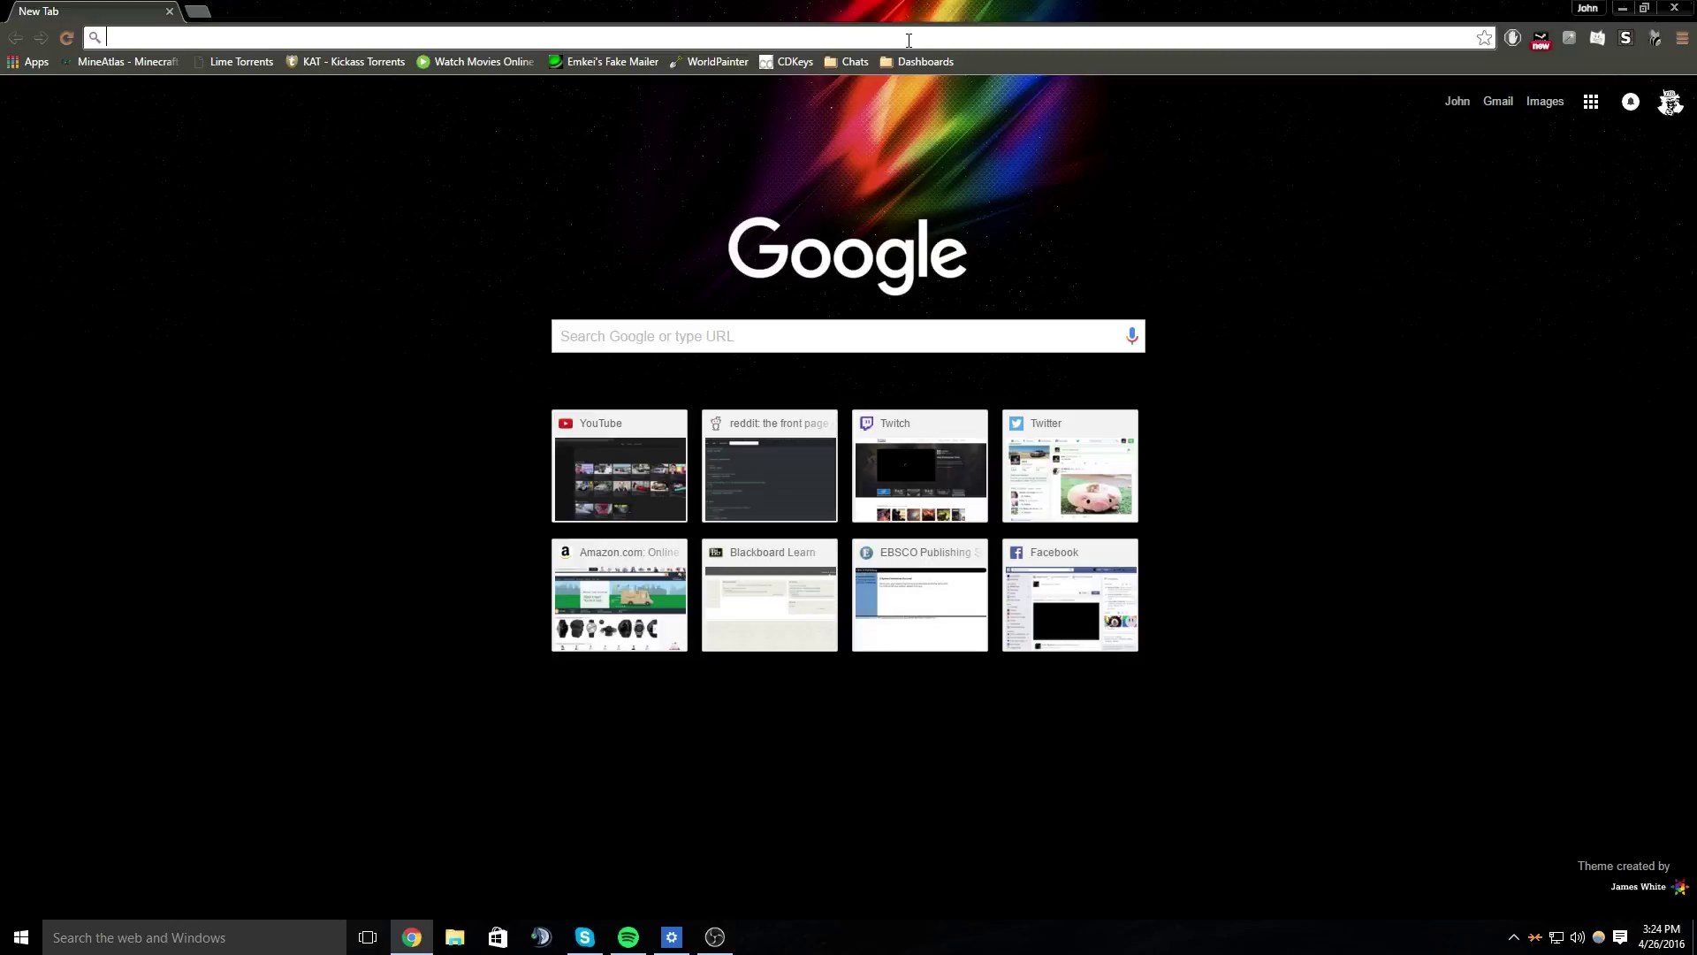
# Step: Go to vpnreactor.com from the Chrome address bar
pyautogui.click(638, 337)
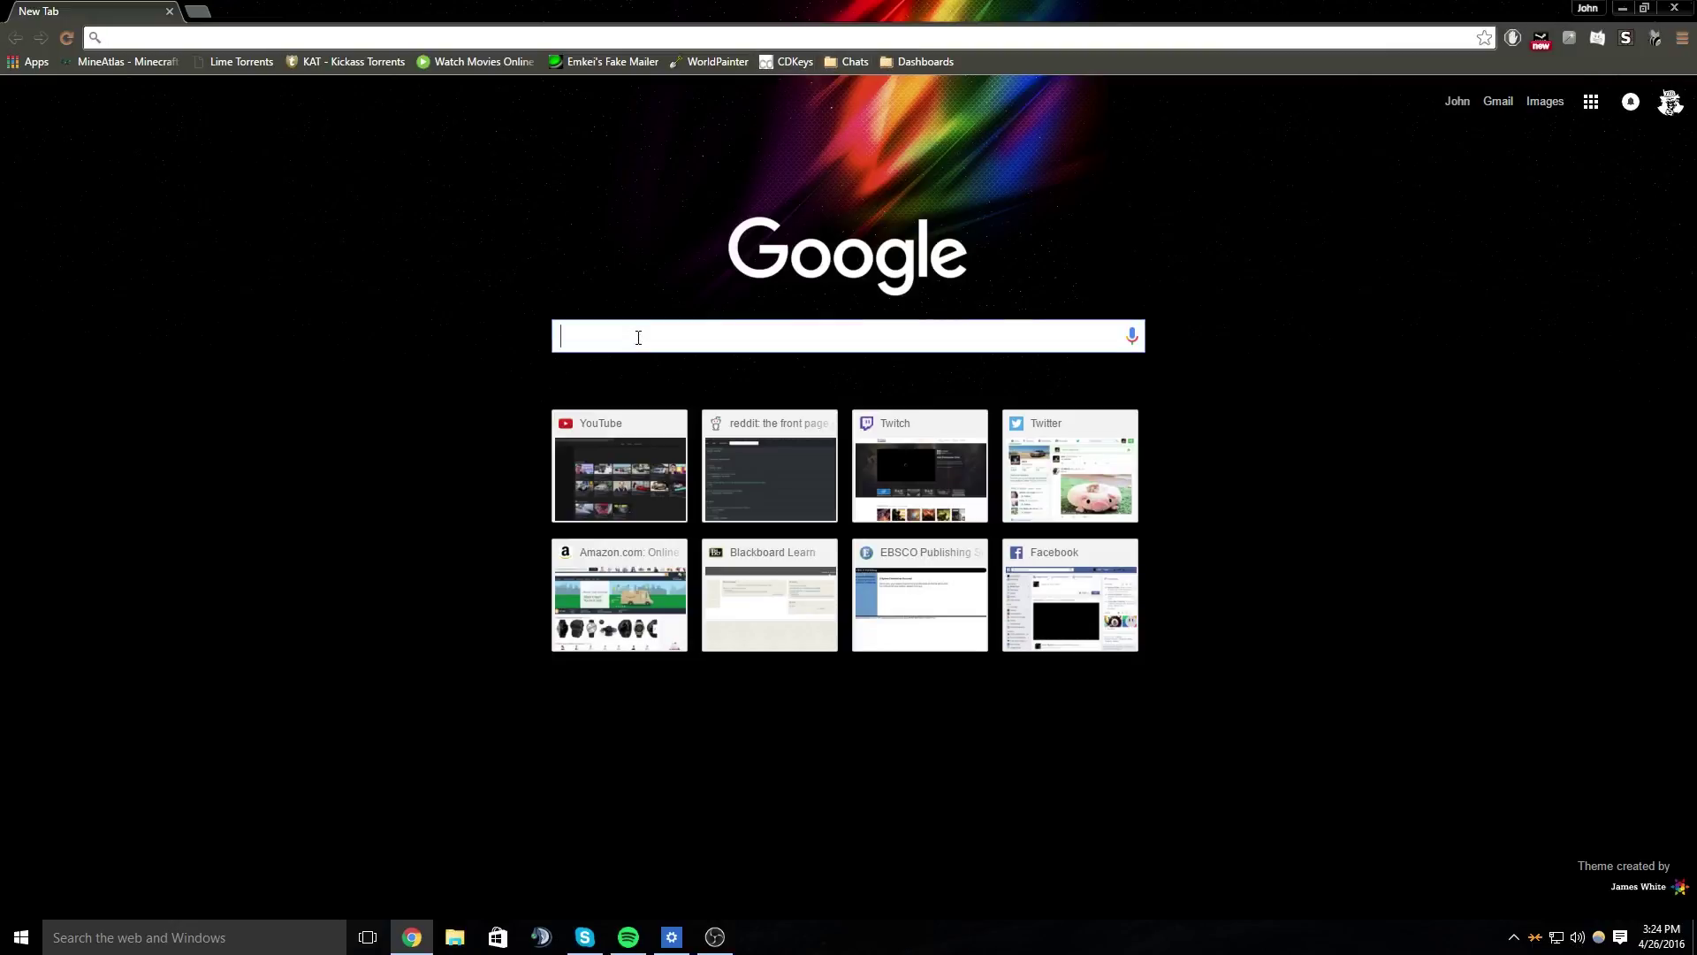
pyautogui.click(481, 42)
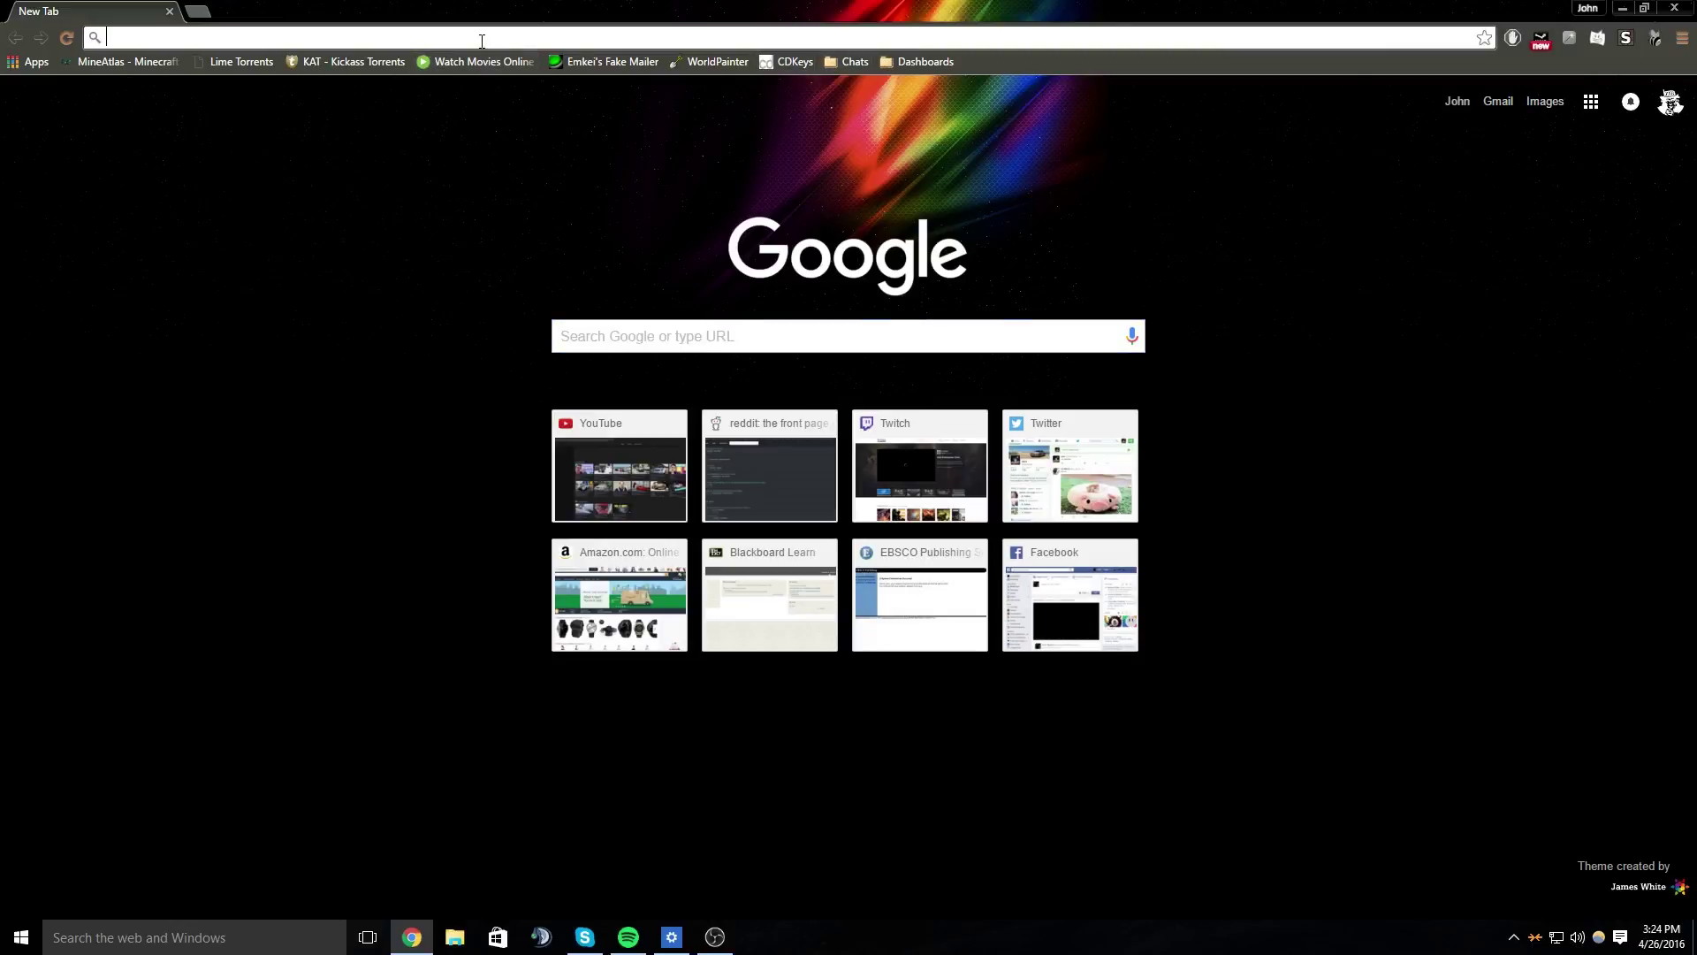
pyautogui.write('vpnreactor.com')
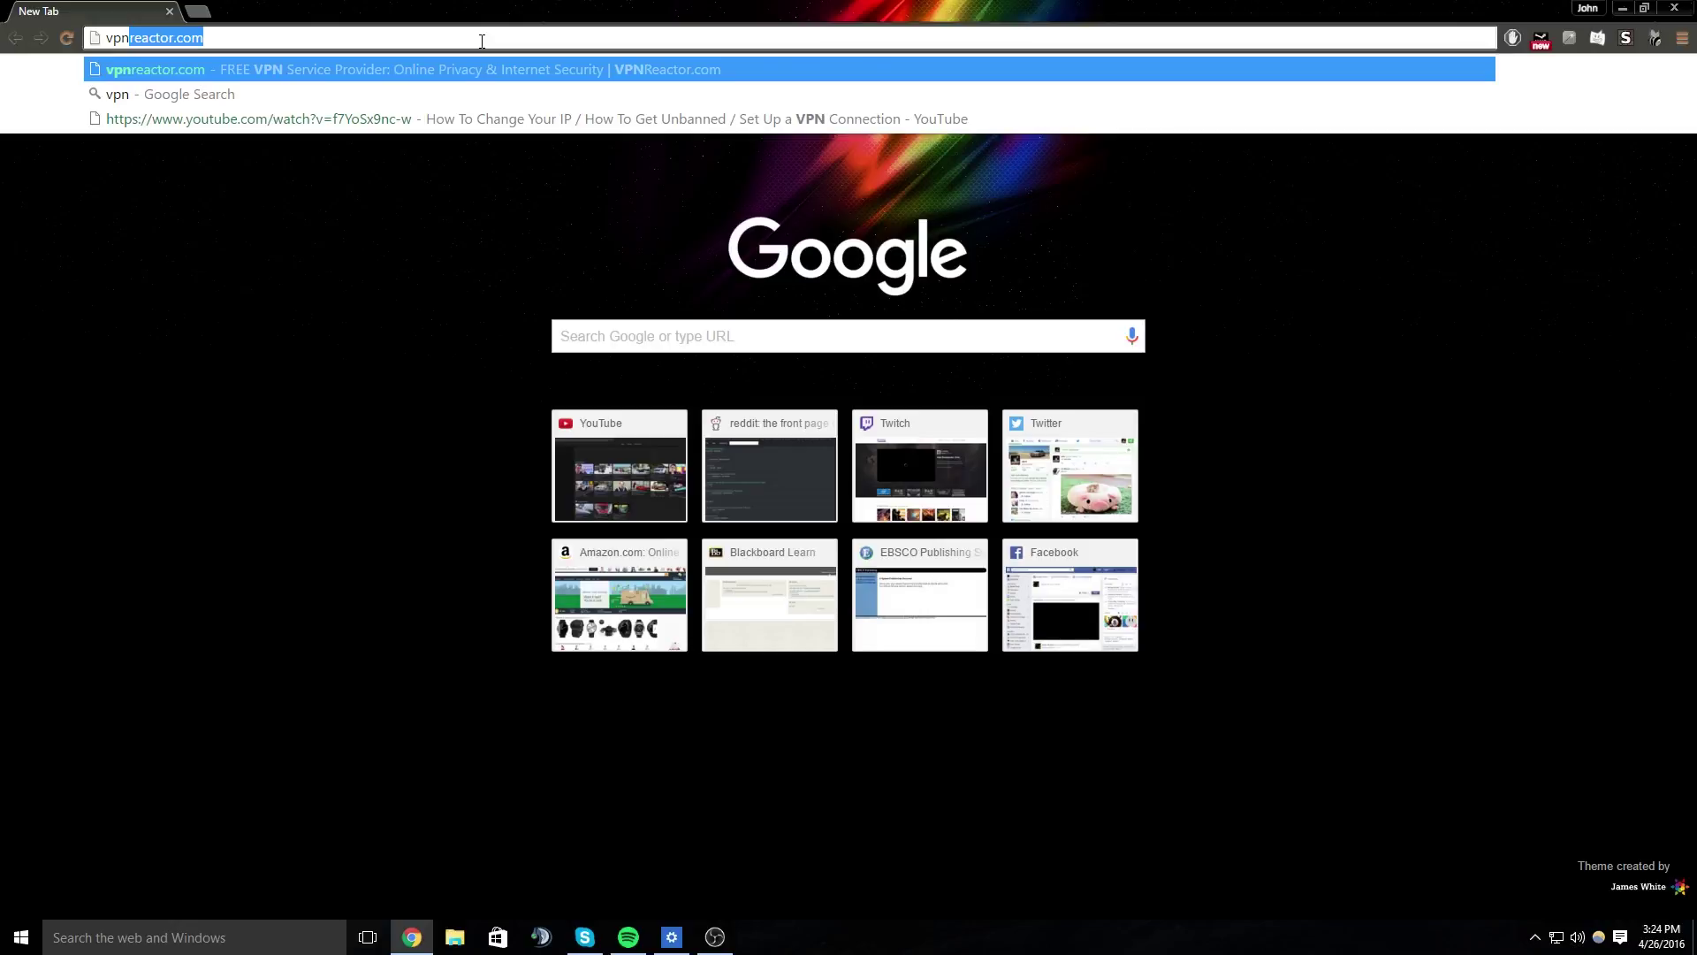
pyautogui.press('Return')
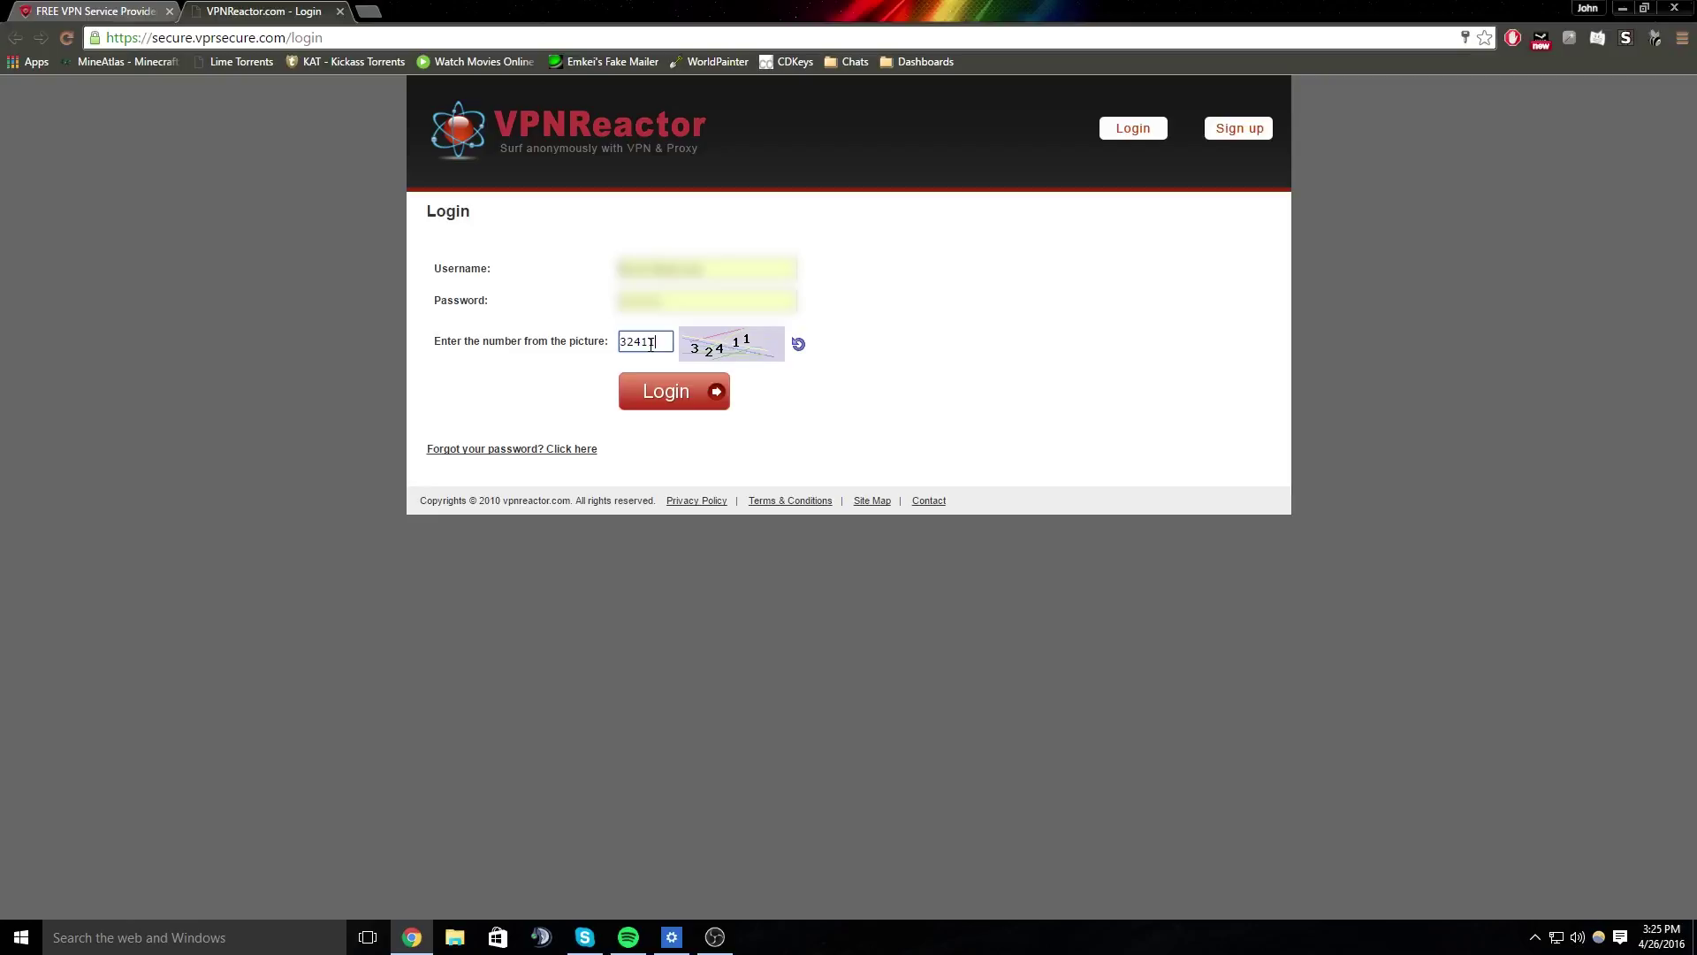
# Step: After the failed first login, refill the saved username and password and retype the picture number
pyautogui.click(642, 381)
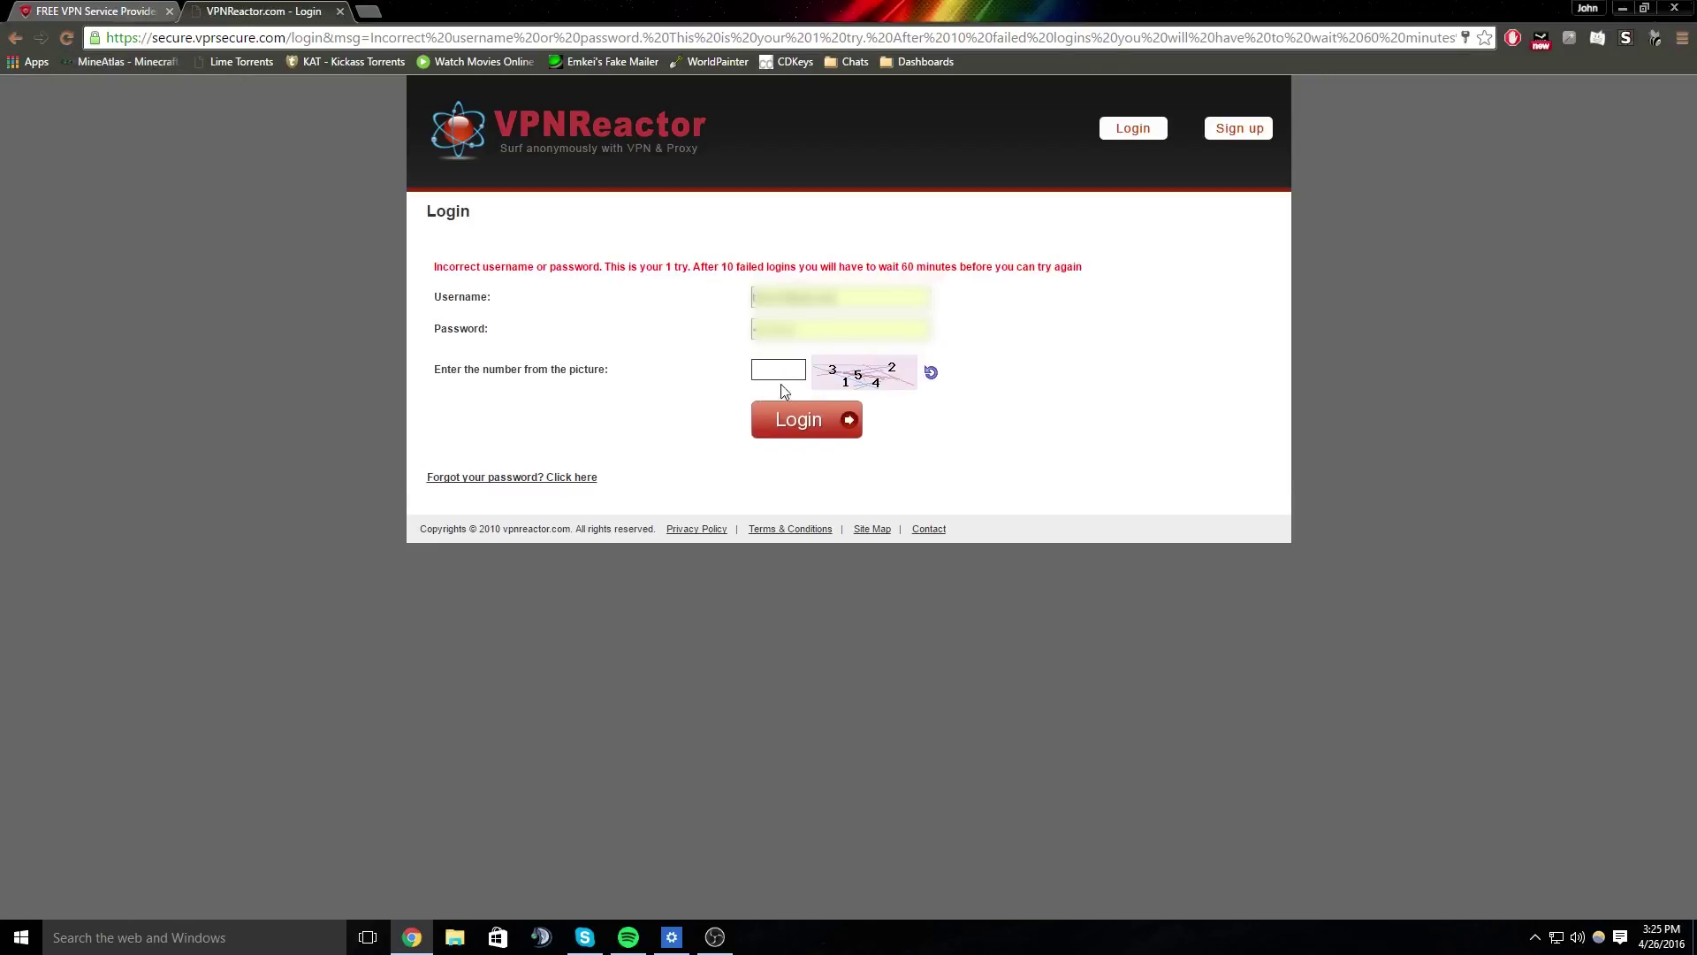
pyautogui.click(791, 370)
pyautogui.click(805, 297)
pyautogui.press('Return')
pyautogui.write('john')
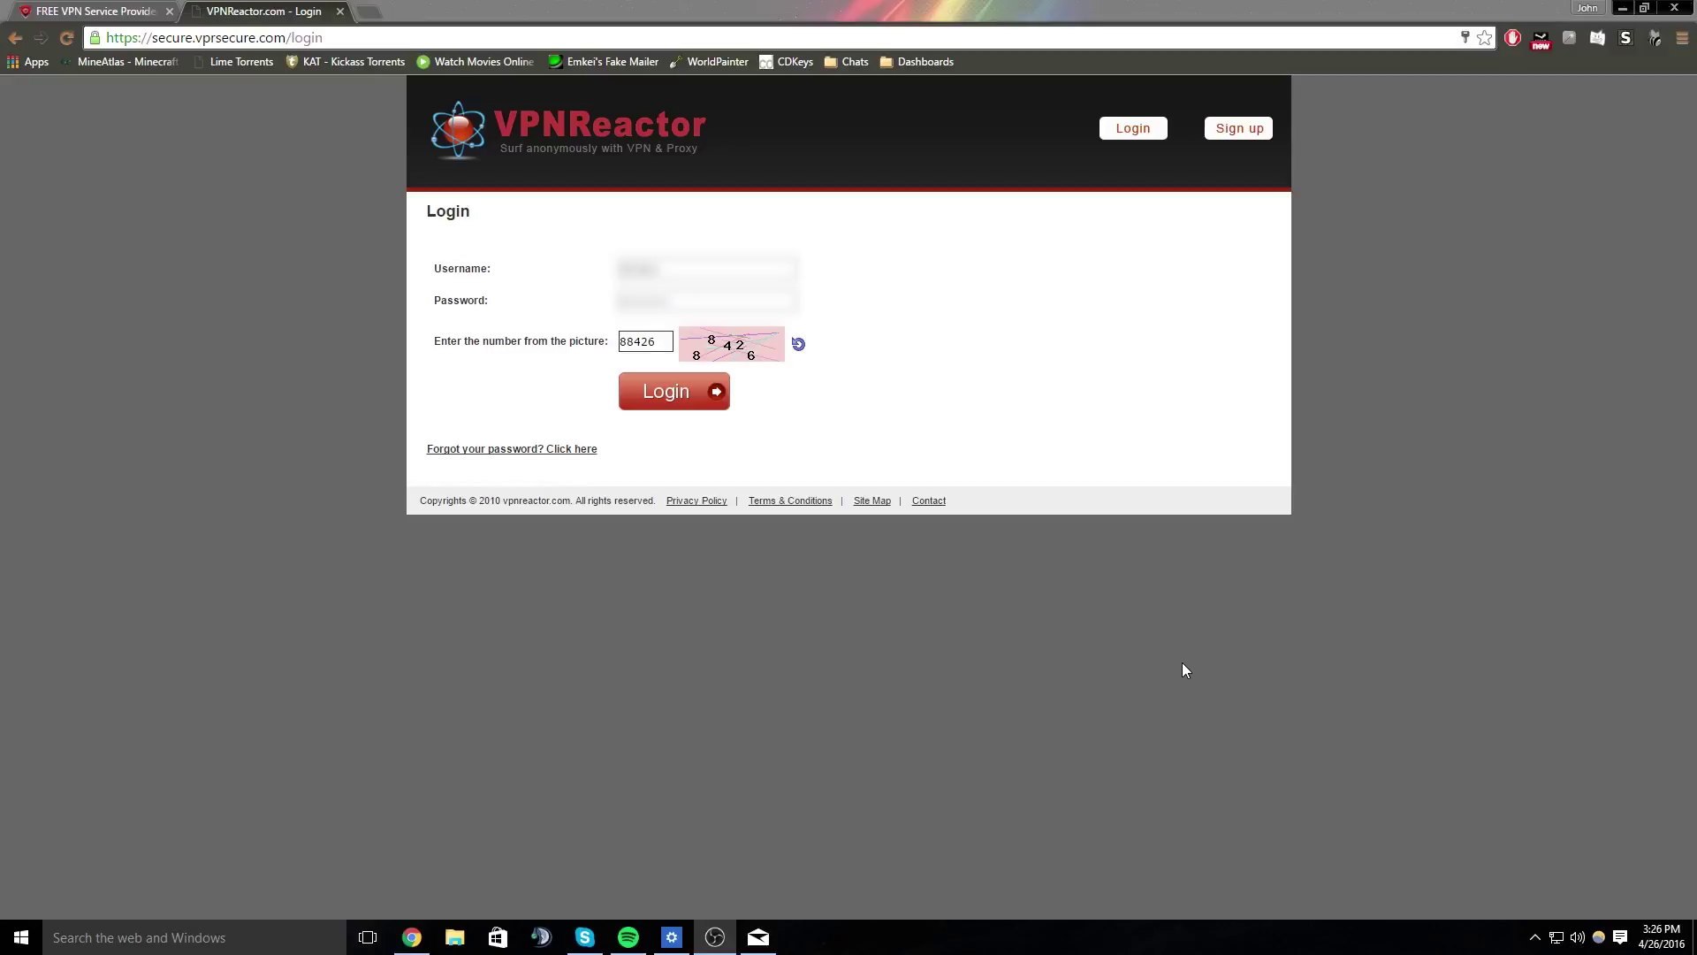
# Step: Log in to VPNReactor, save the password in Chrome, and copy the vpn.vpnreactor.net address
pyautogui.click(675, 393)
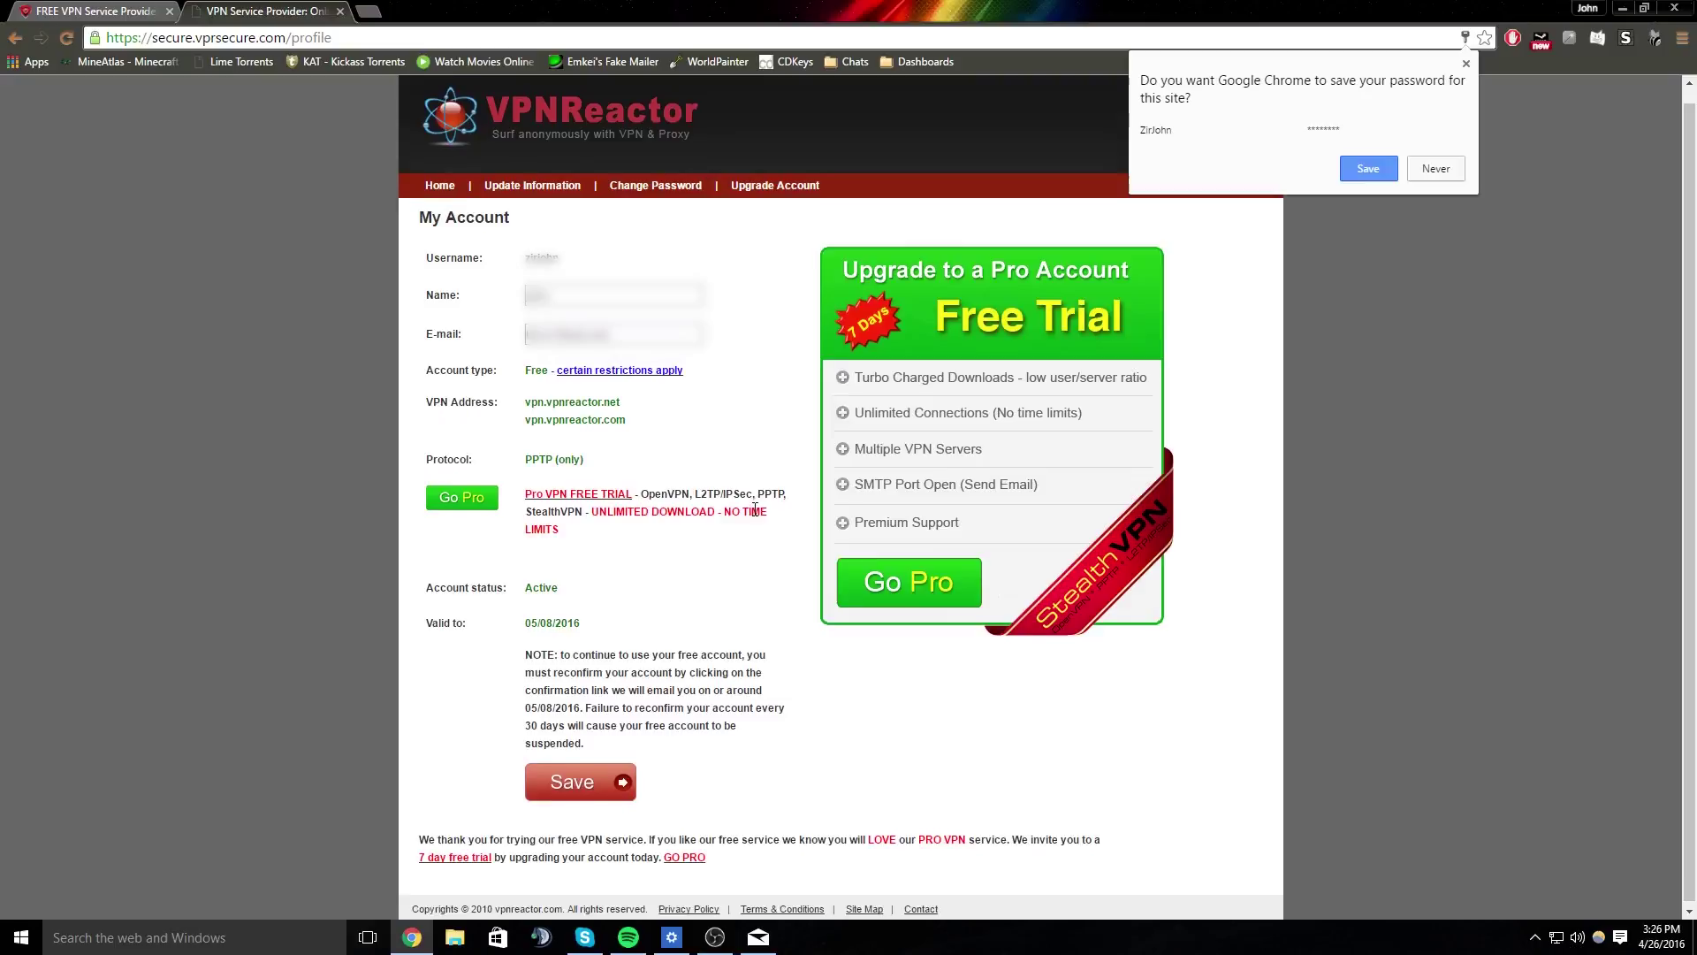
pyautogui.click(1366, 174)
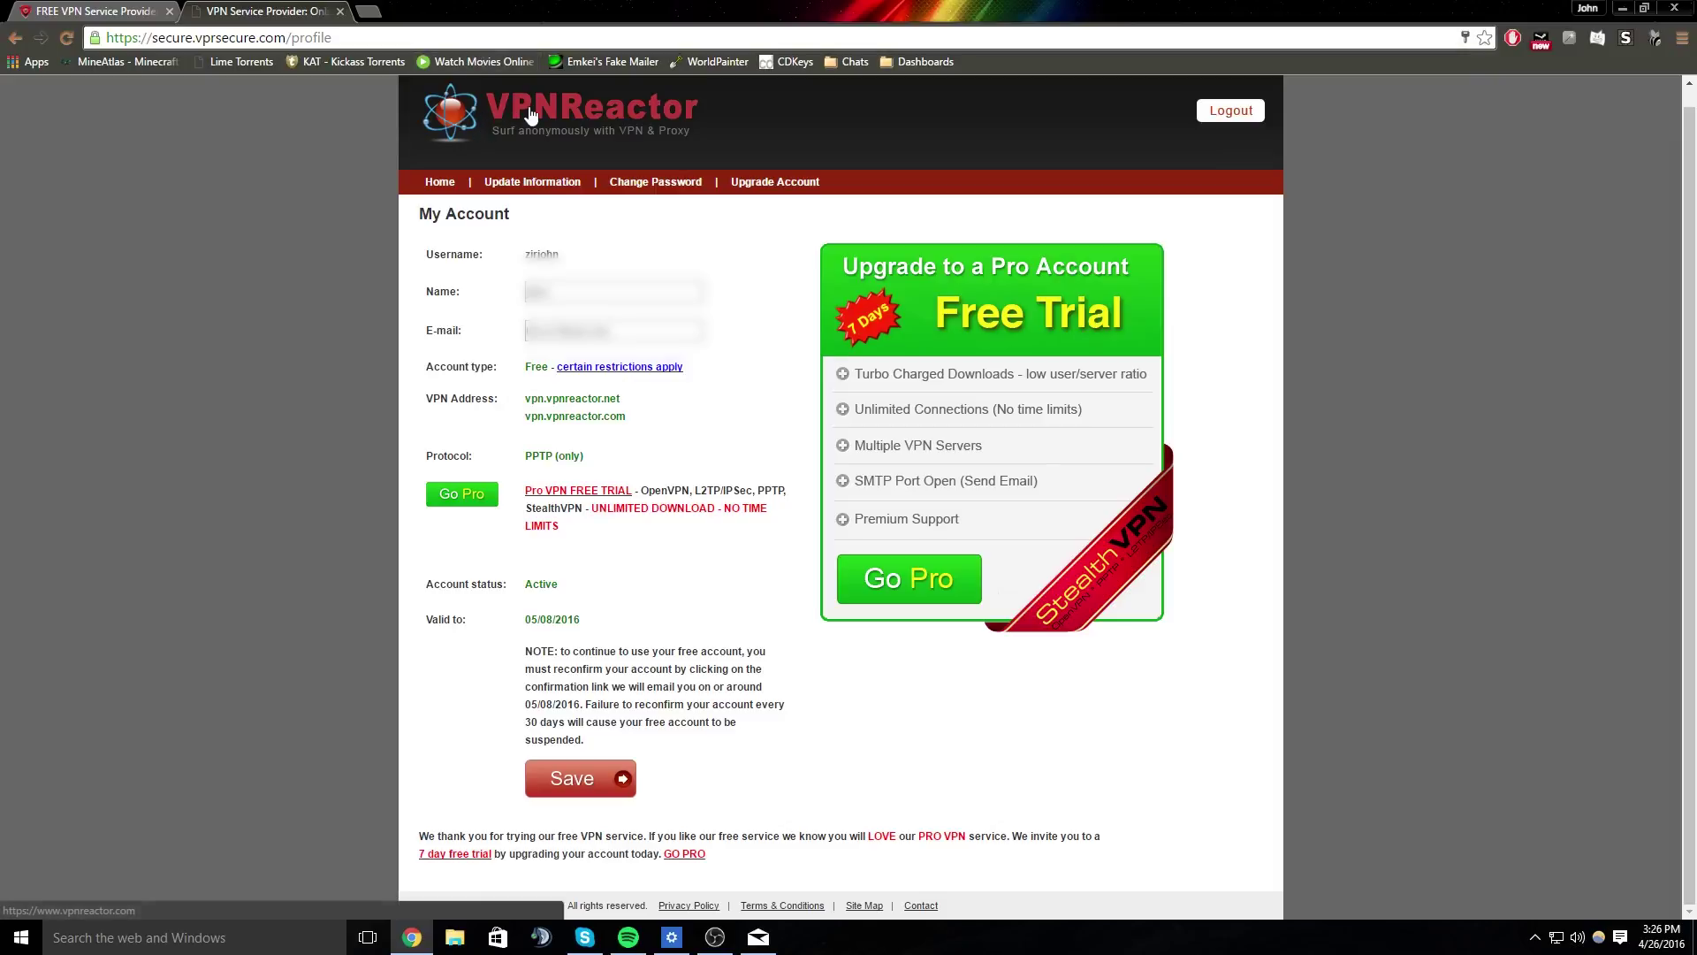
pyautogui.moveTo(415, 231); pyautogui.dragTo(526, 220)
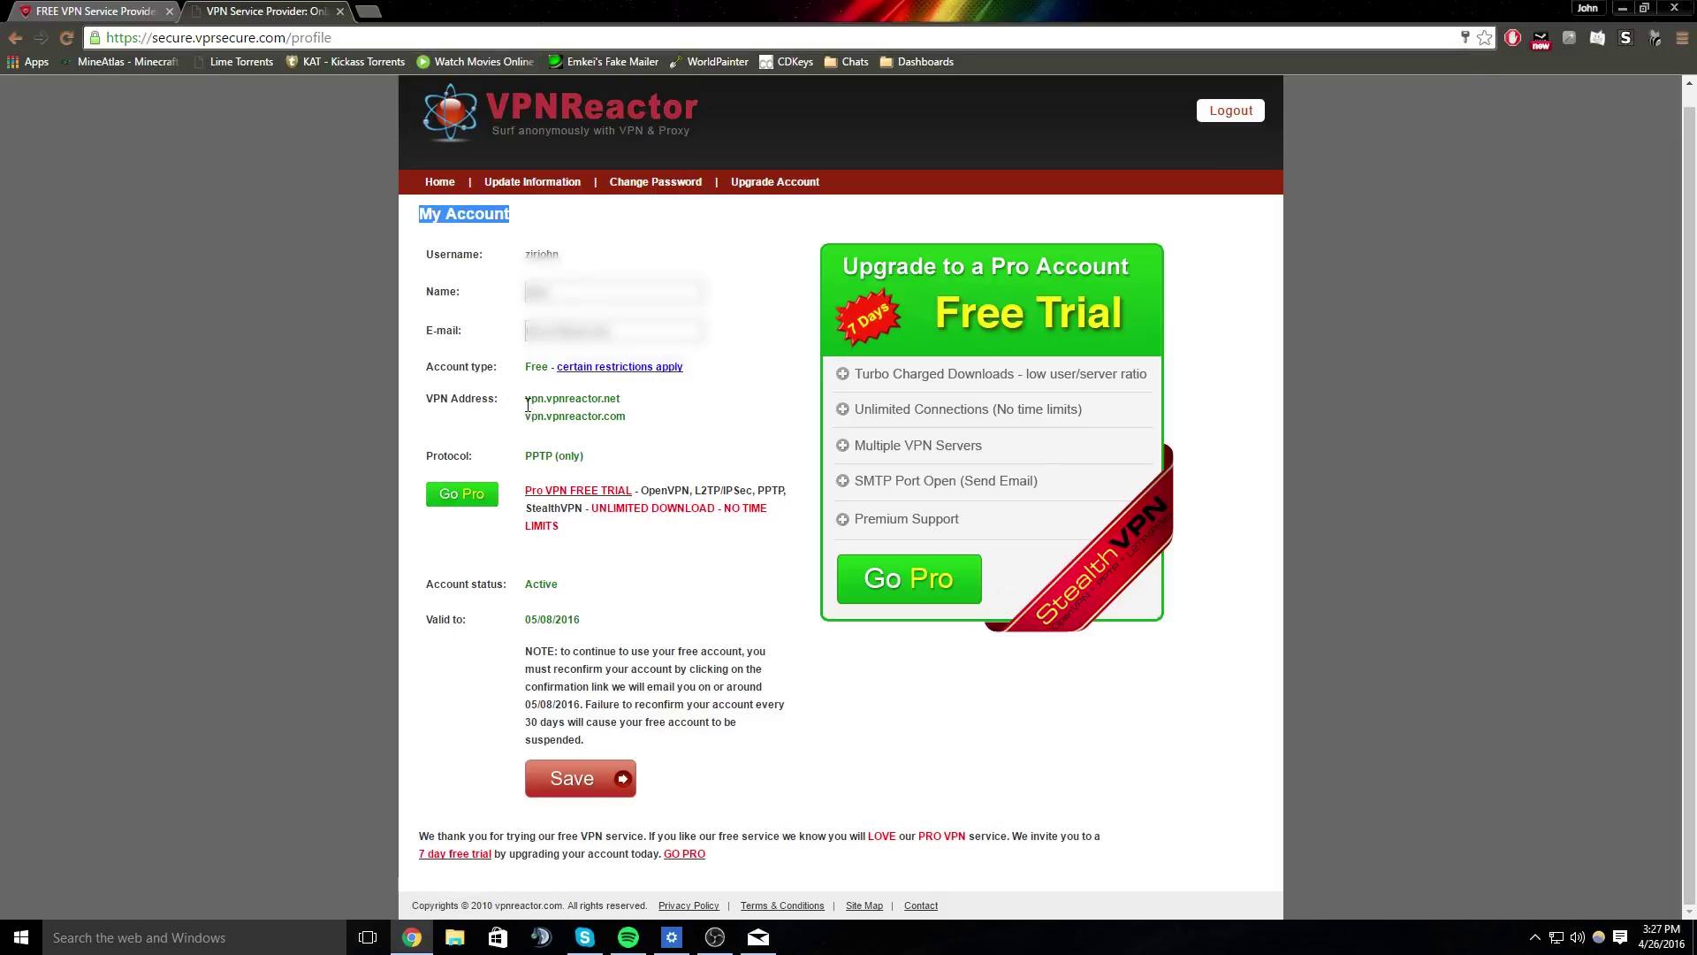
pyautogui.moveTo(524, 399); pyautogui.dragTo(672, 409)
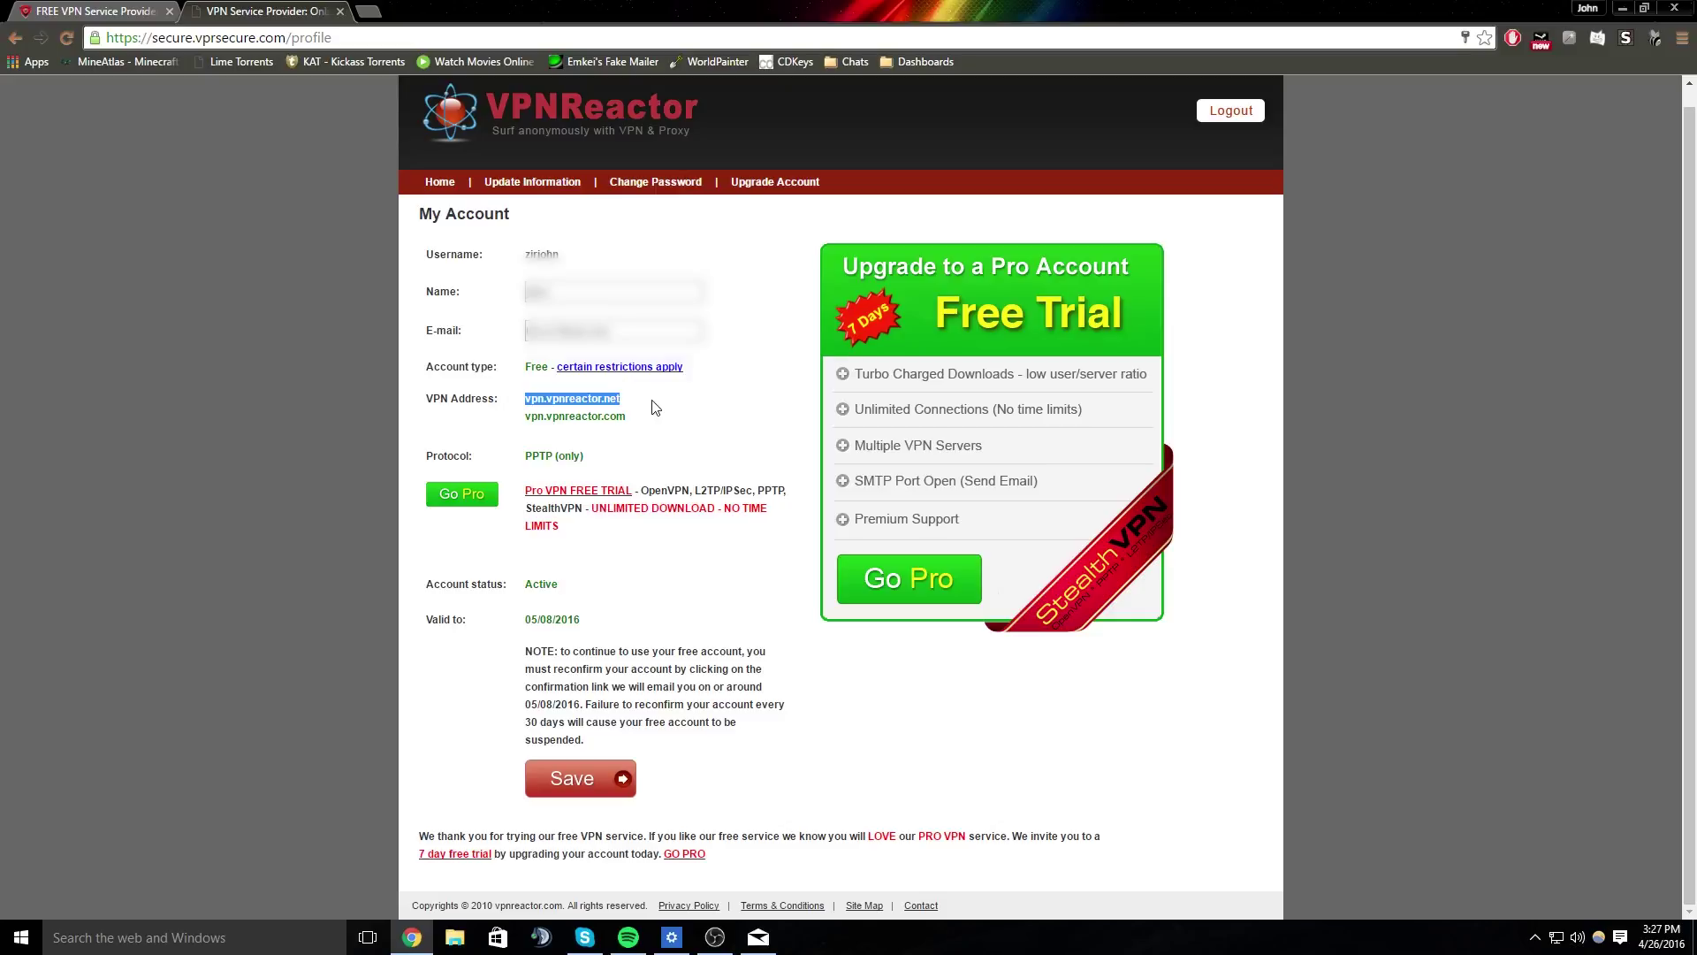
pyautogui.click(654, 405)
# Step: Close Settings and reopen the VPN settings page through a Windows search for vpn
pyautogui.click(681, 942)
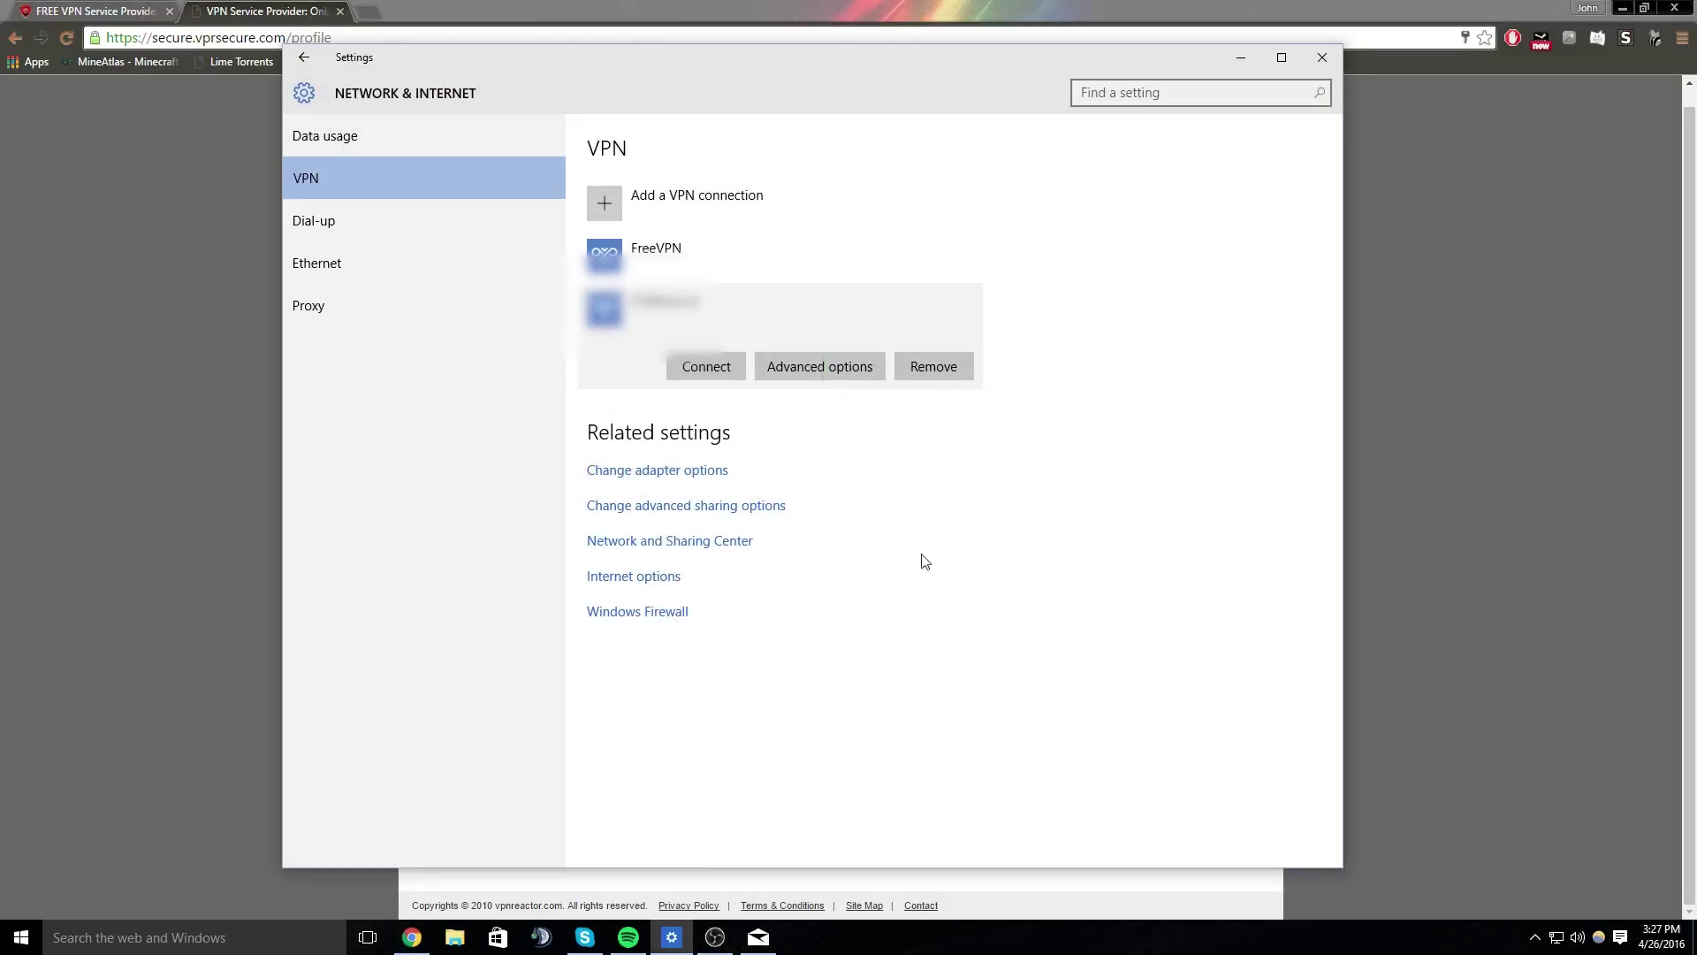
pyautogui.click(1321, 56)
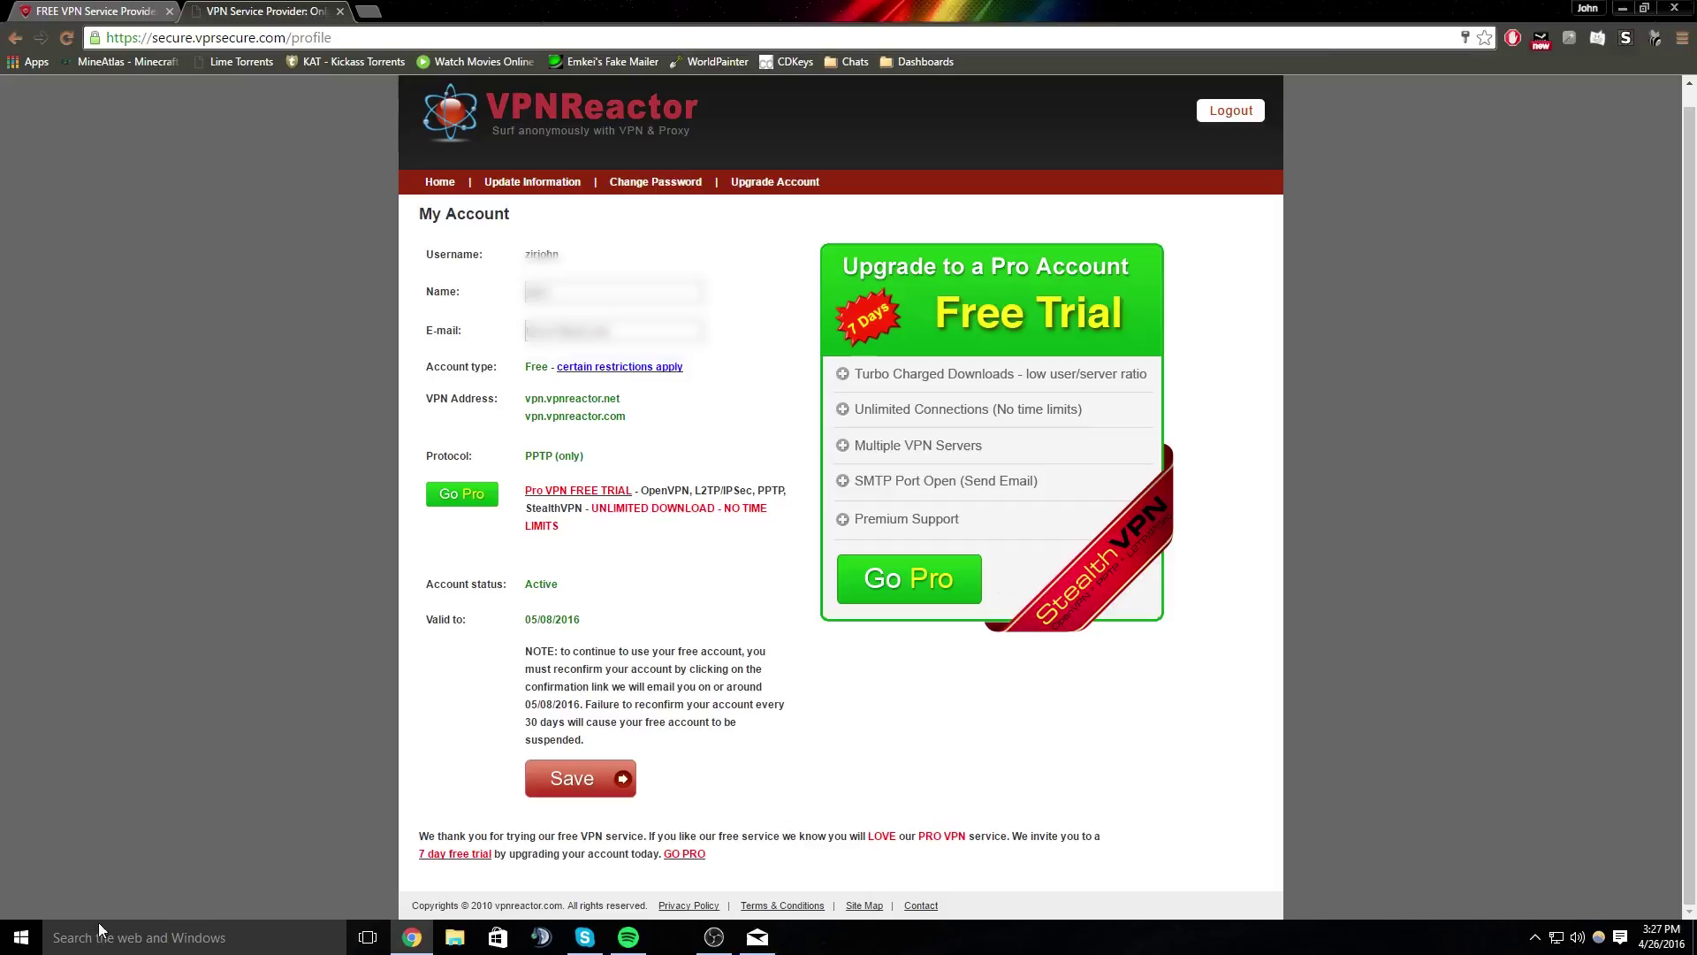
pyautogui.click(130, 933)
pyautogui.write('vpn')
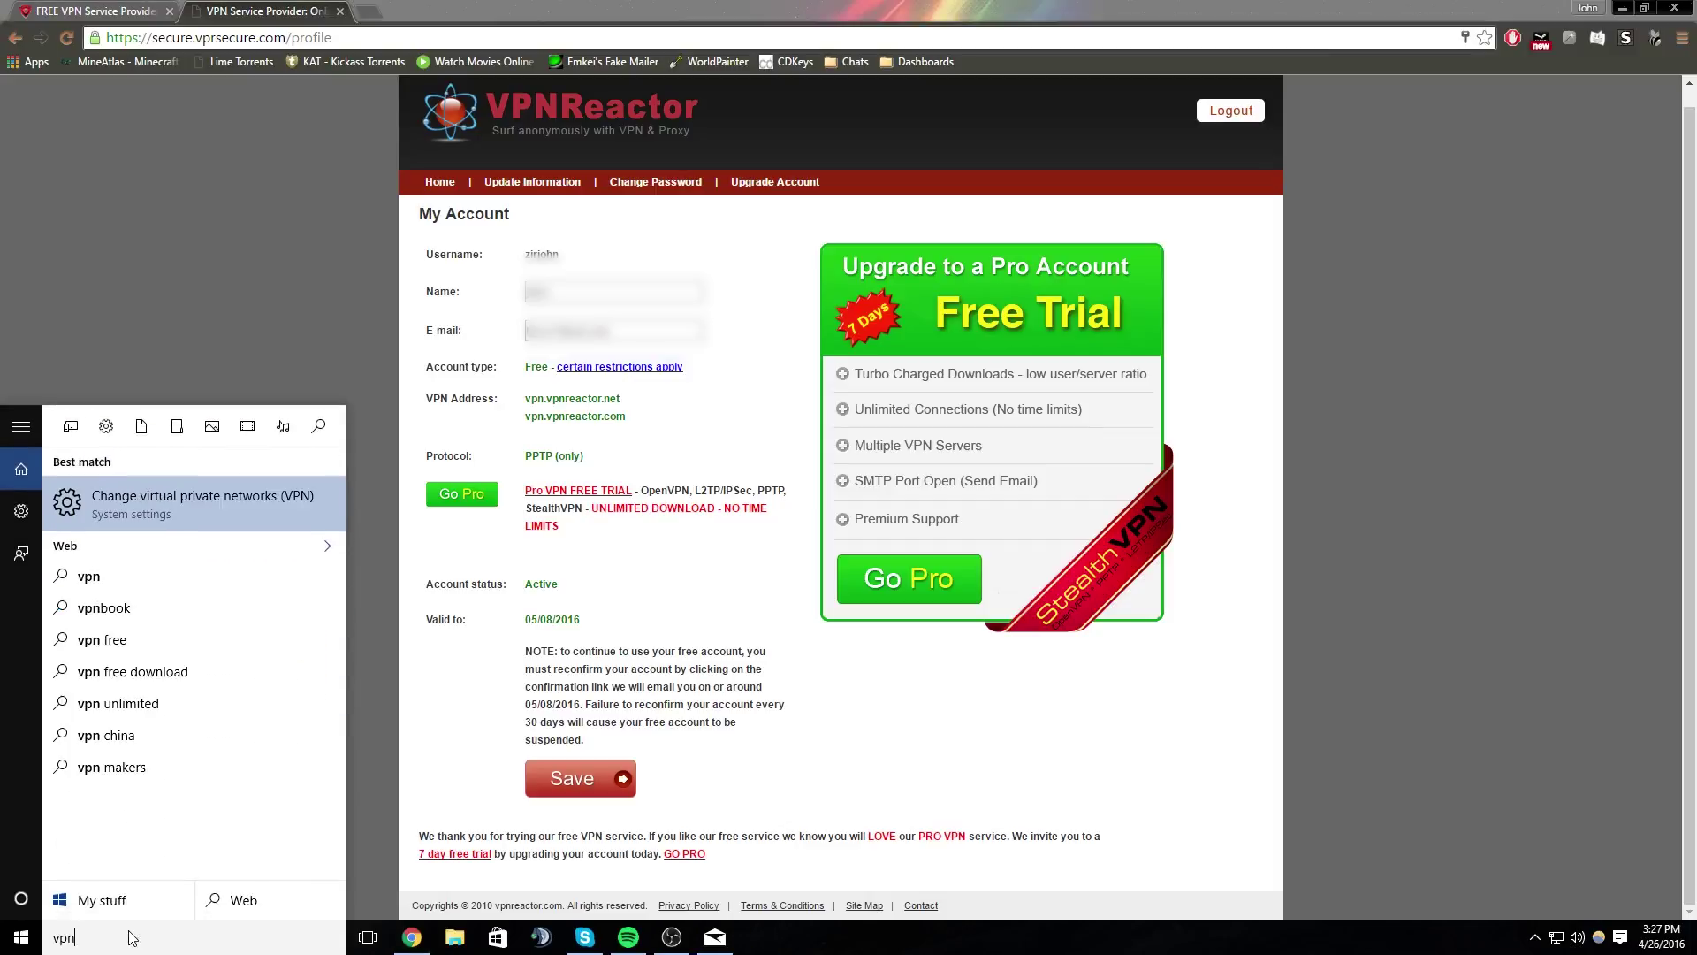
pyautogui.press('Return')
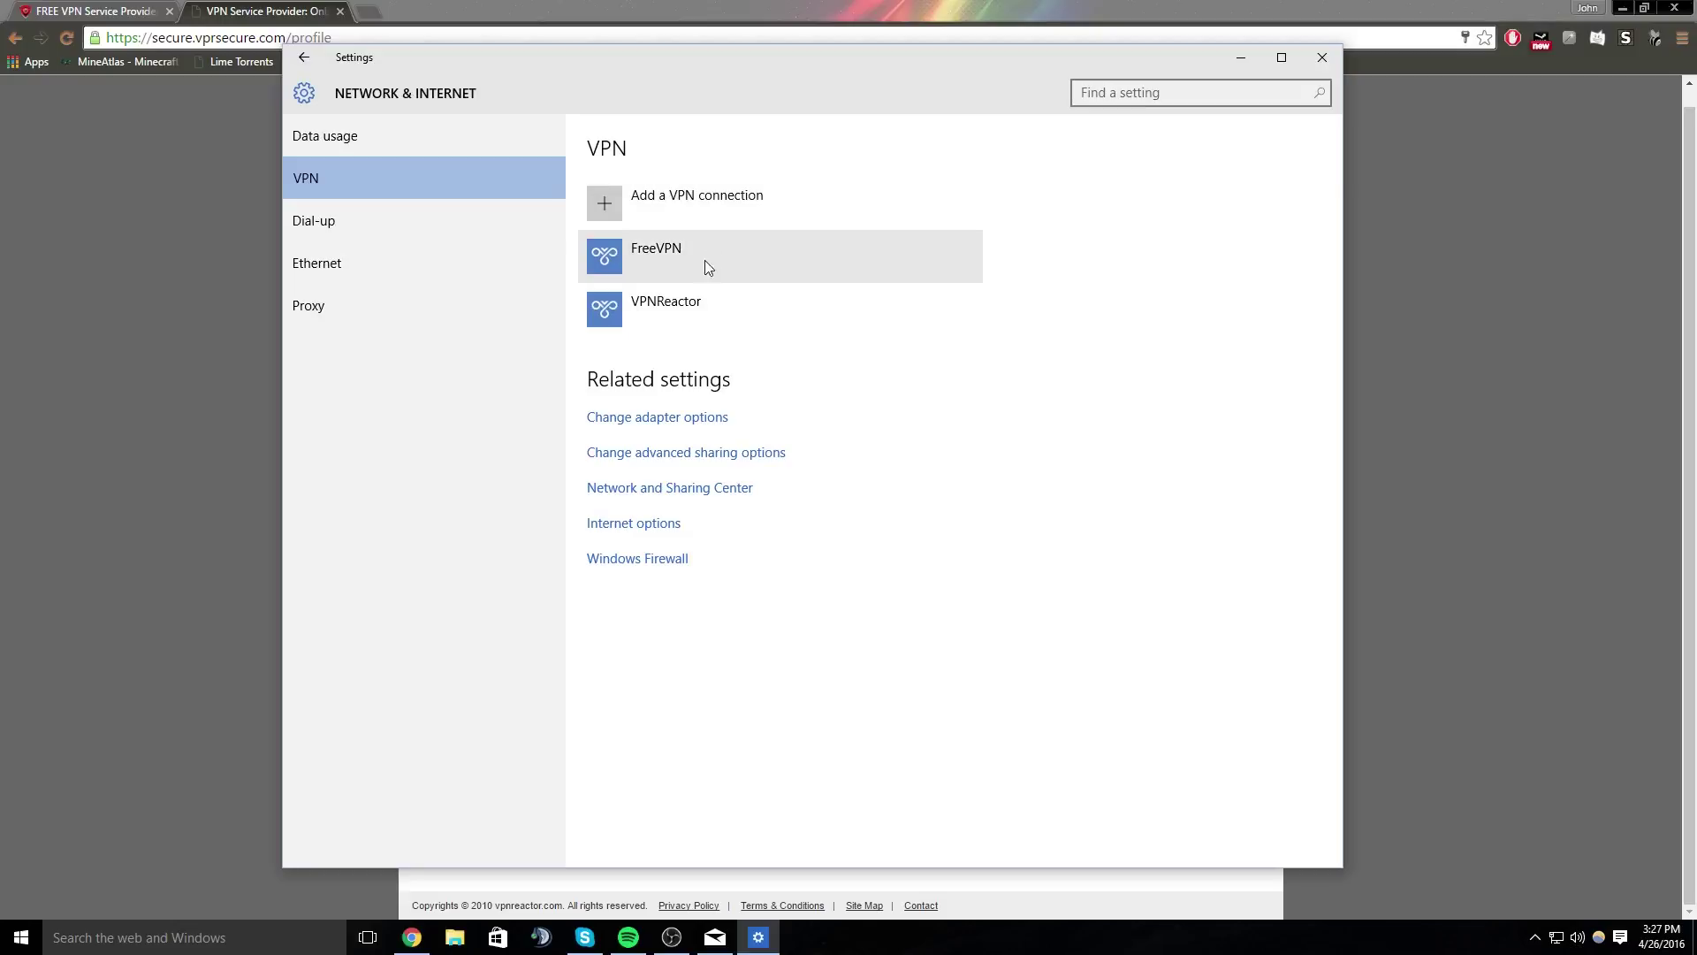
# Step: Add a Windows (built-in) VPN connection named 'so i can get banned without being banned'
pyautogui.click(712, 199)
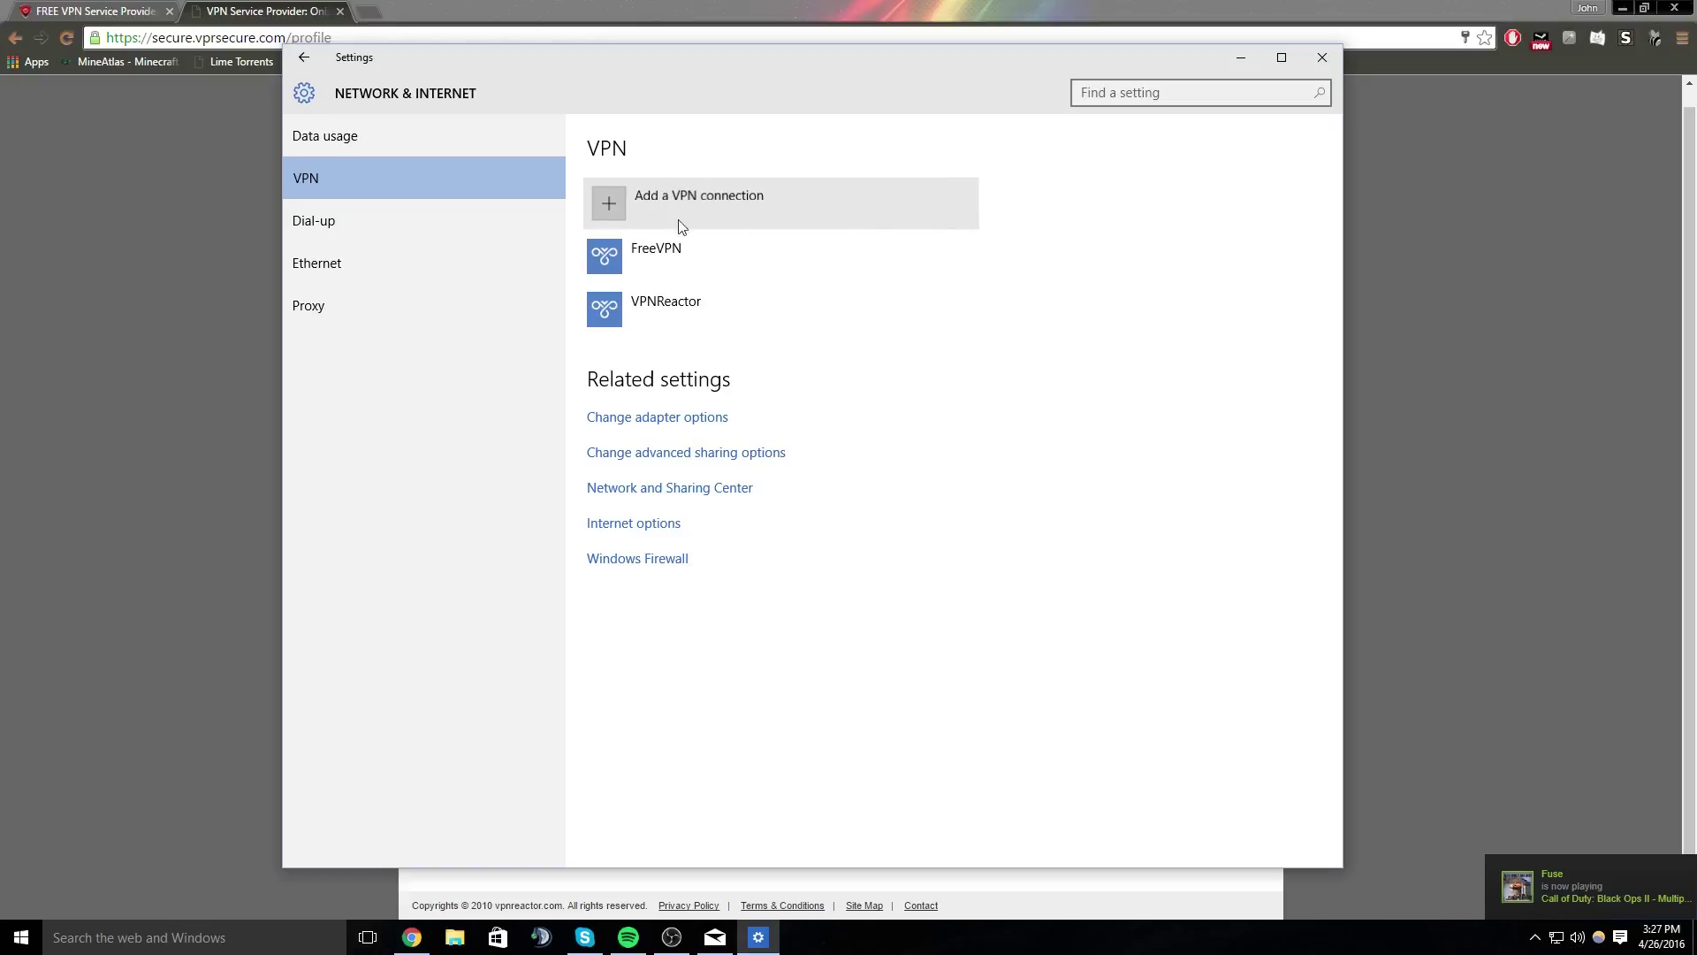
pyautogui.click(679, 221)
pyautogui.click(692, 252)
pyautogui.click(692, 253)
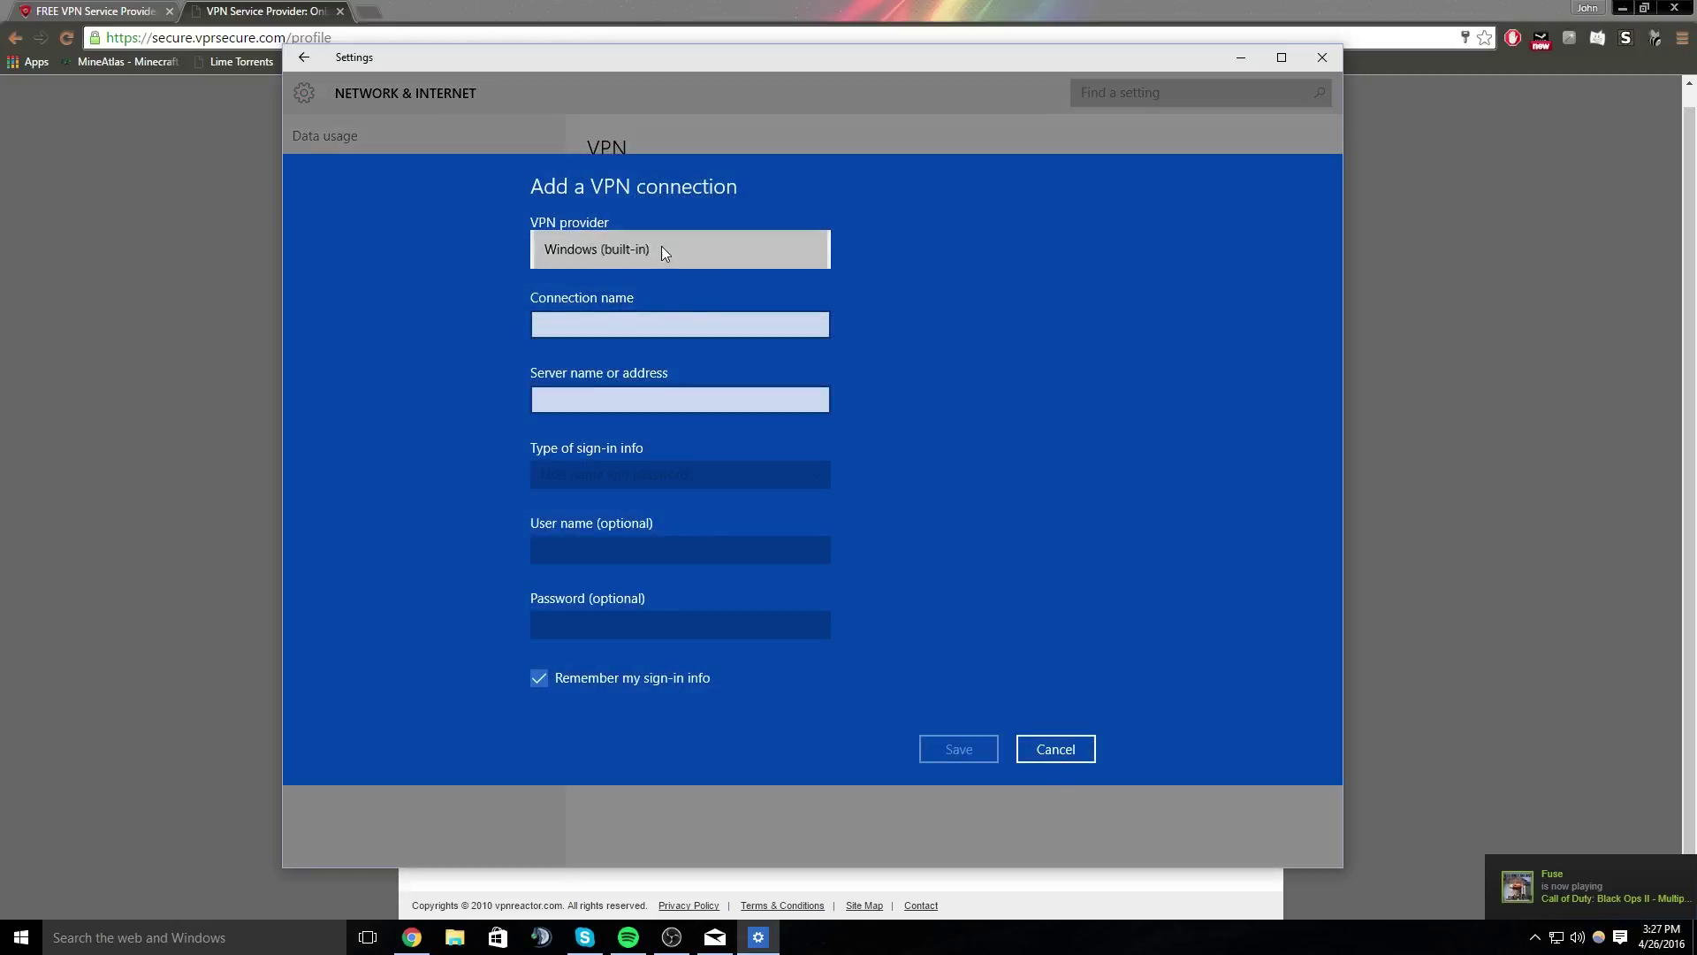
pyautogui.click(675, 289)
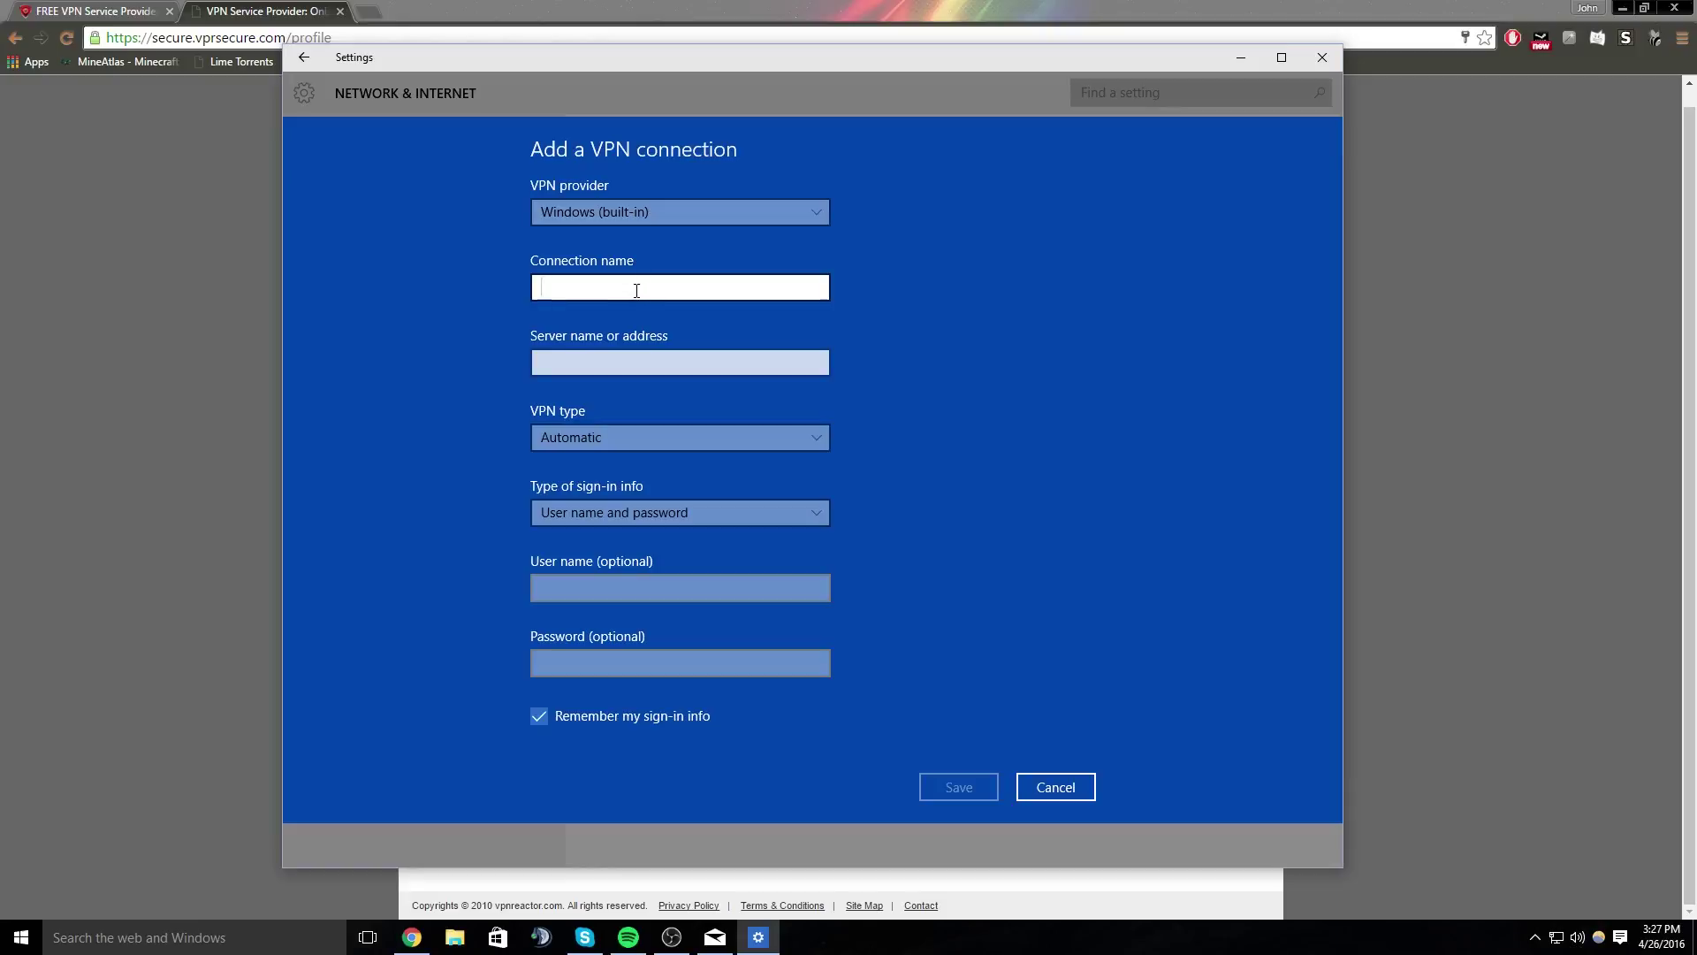
pyautogui.write('poop')
pyautogui.press('BackSpace')
pyautogui.press('BackSpace')
pyautogui.write('so i can get banned without being banned')
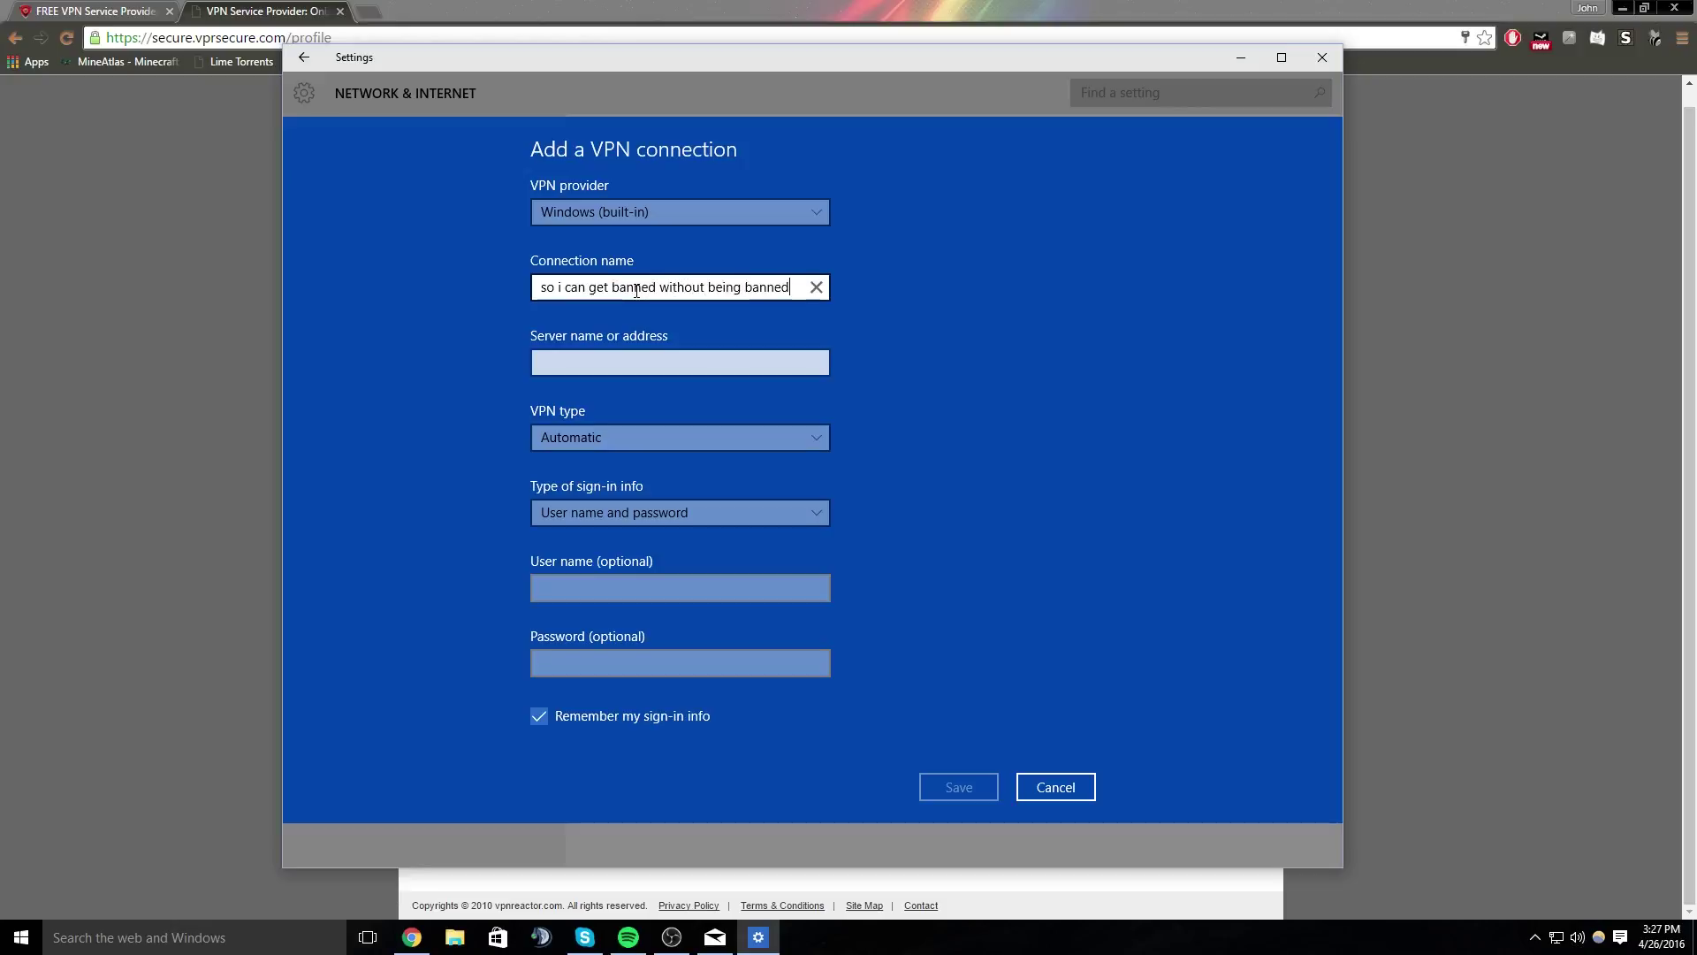
# Step: Set the server address to vpn.vpnreactor.net, copied from the VPNReactor account page
pyautogui.click(650, 355)
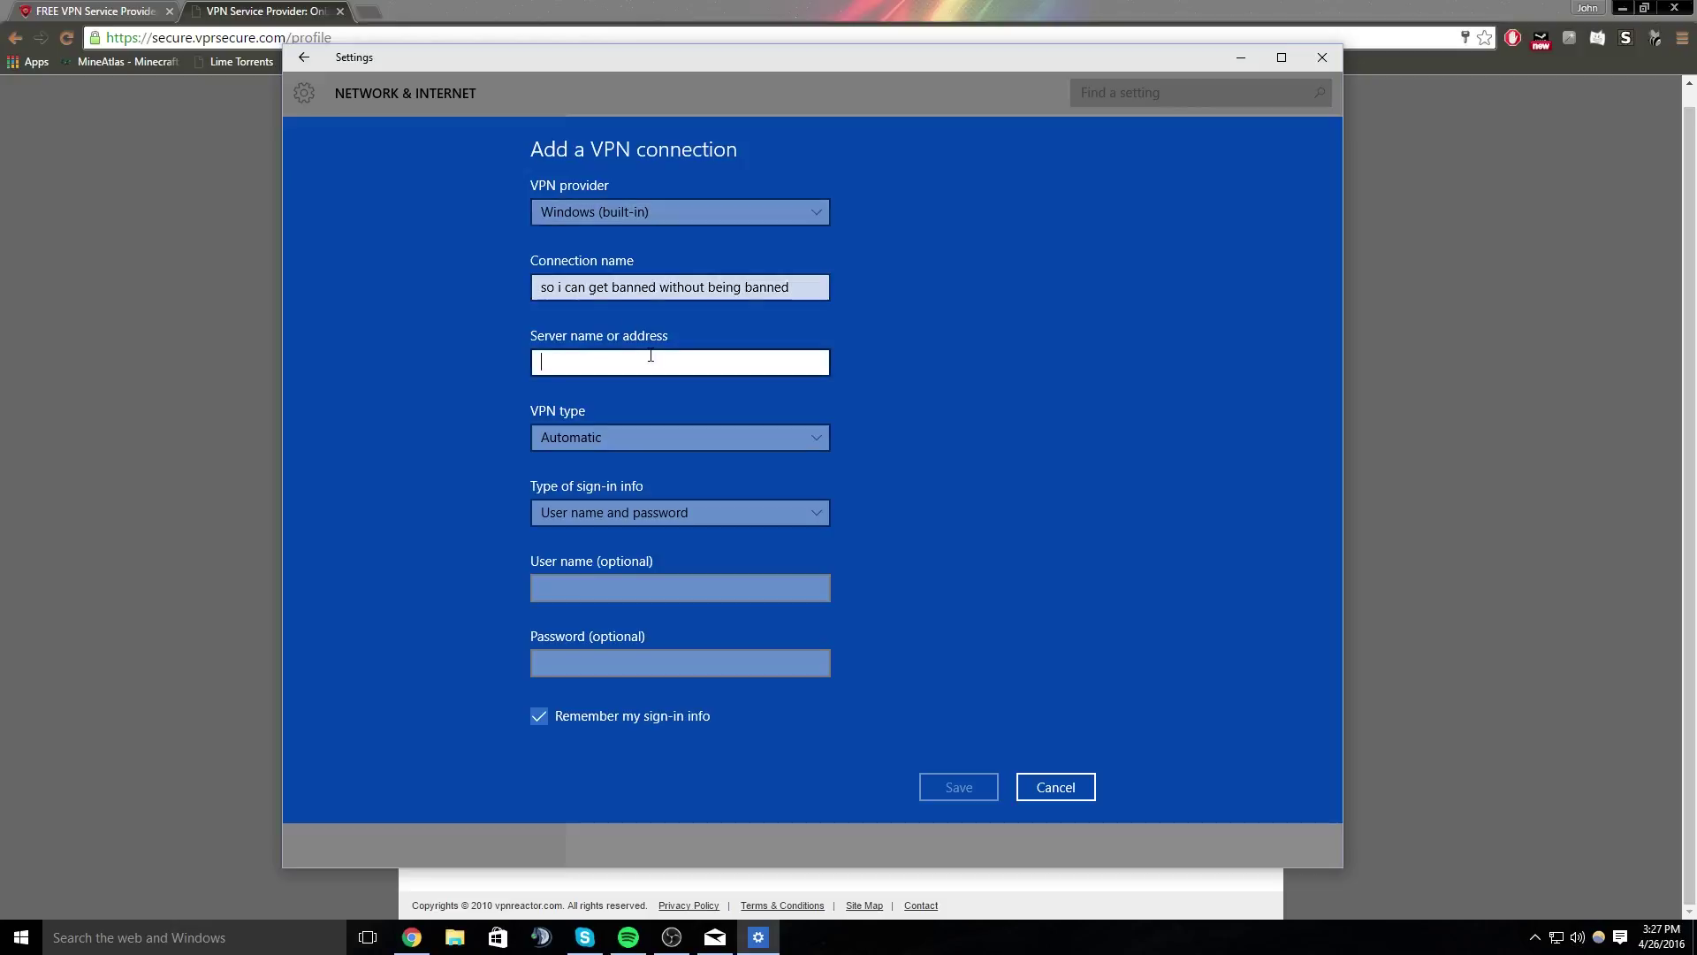
pyautogui.moveTo(623, 365); pyautogui.dragTo(246, 356)
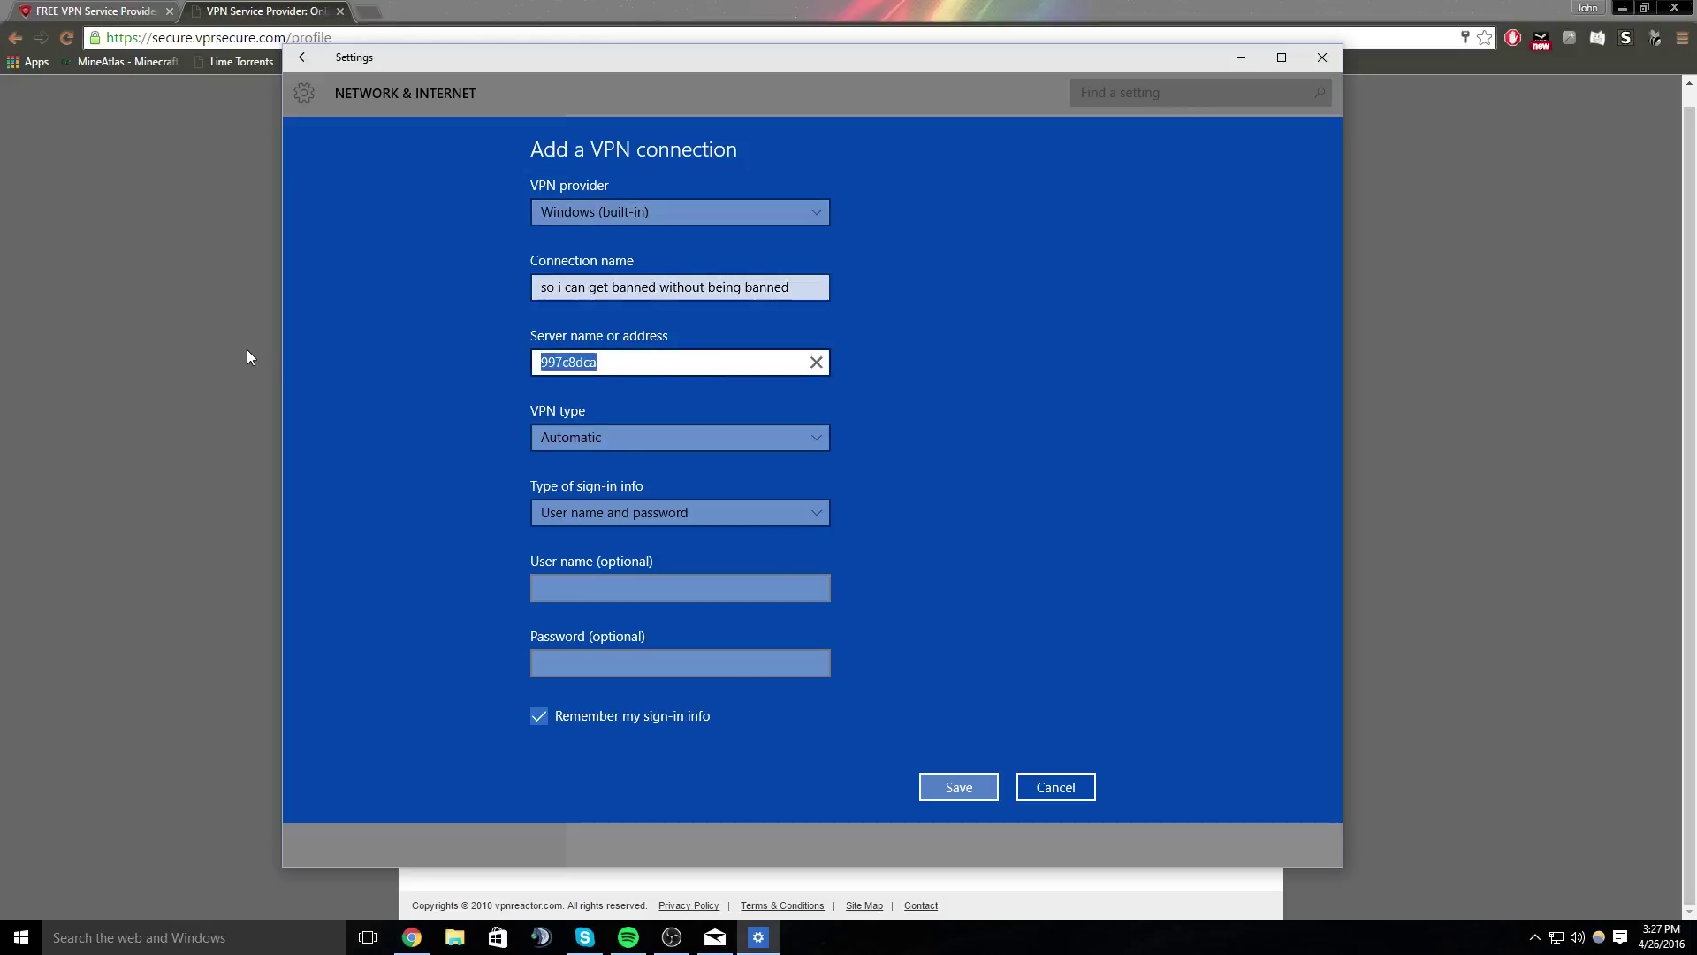
pyautogui.press('BackSpace')
pyautogui.click(1240, 56)
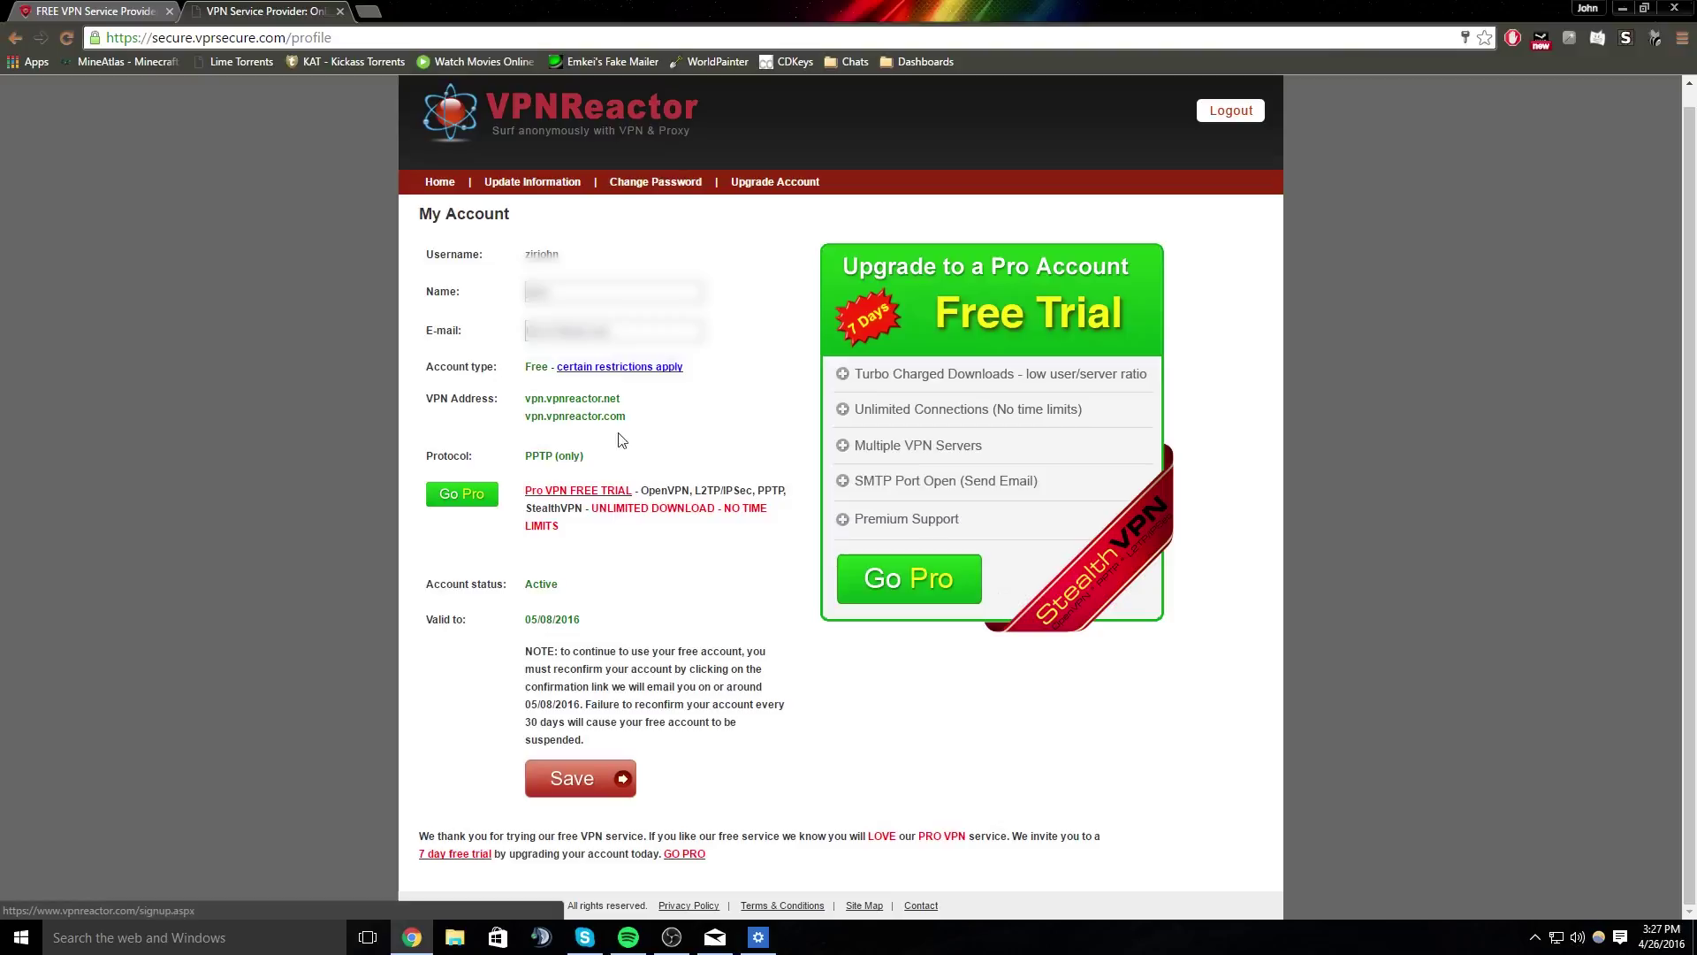
pyautogui.moveTo(621, 398); pyautogui.dragTo(489, 403)
pyautogui.hotkey('ctrl', 'c')
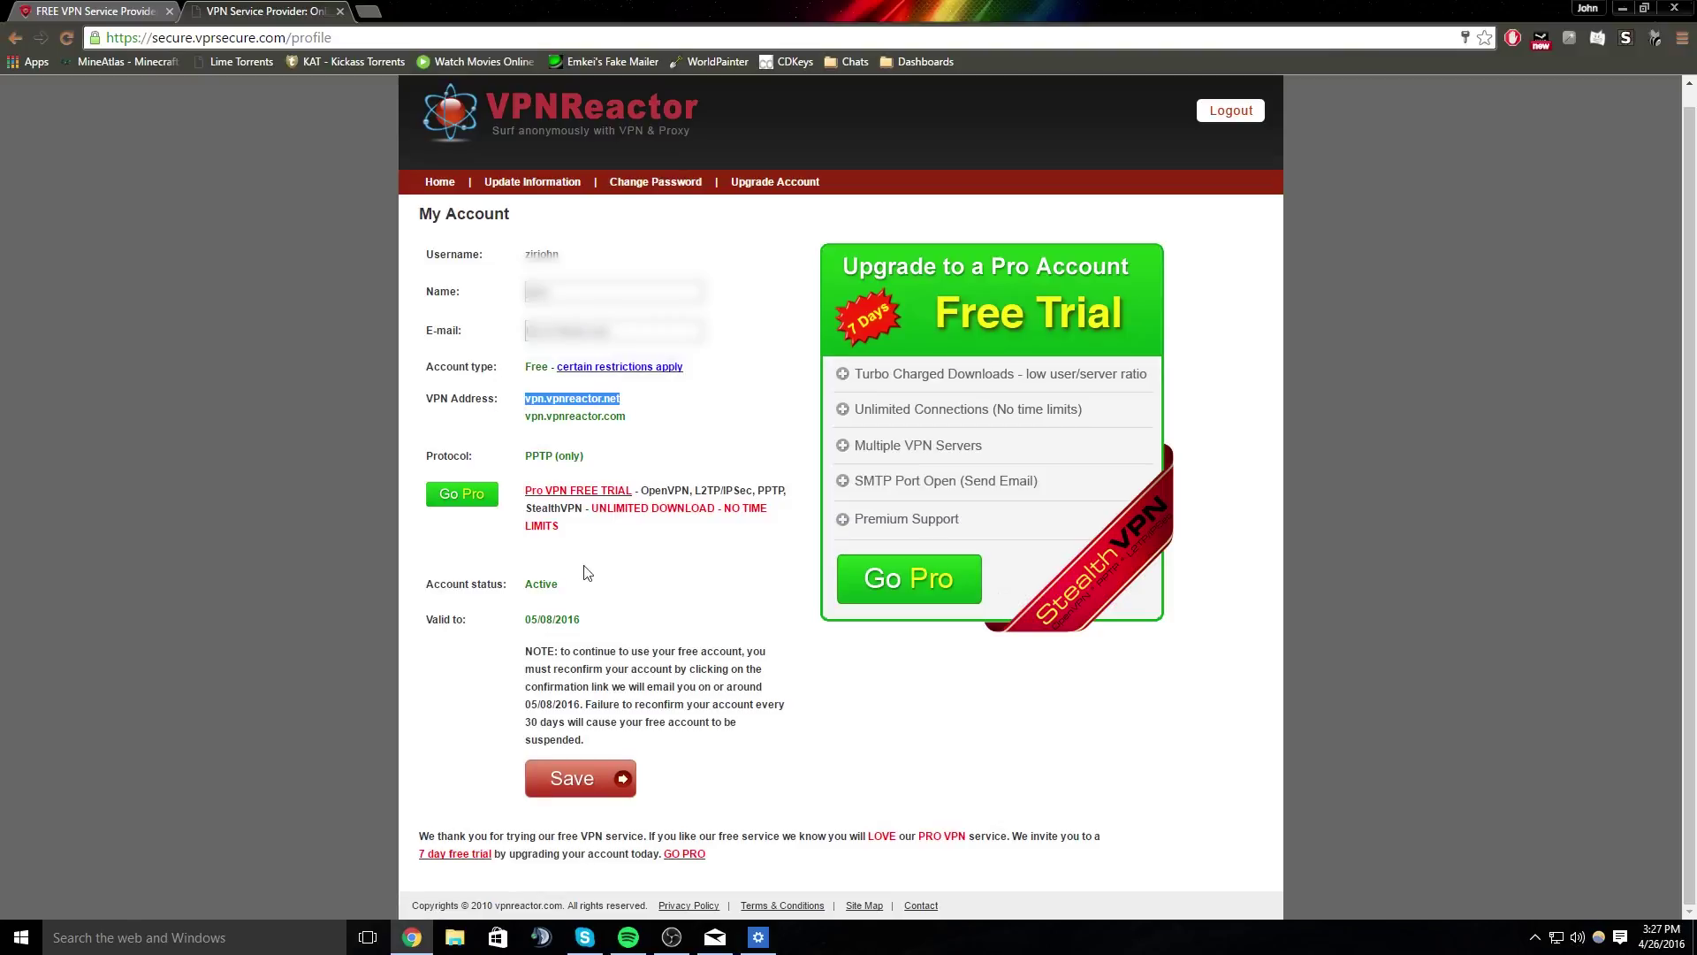
pyautogui.click(758, 937)
pyautogui.hotkey('ctrl', 'v')
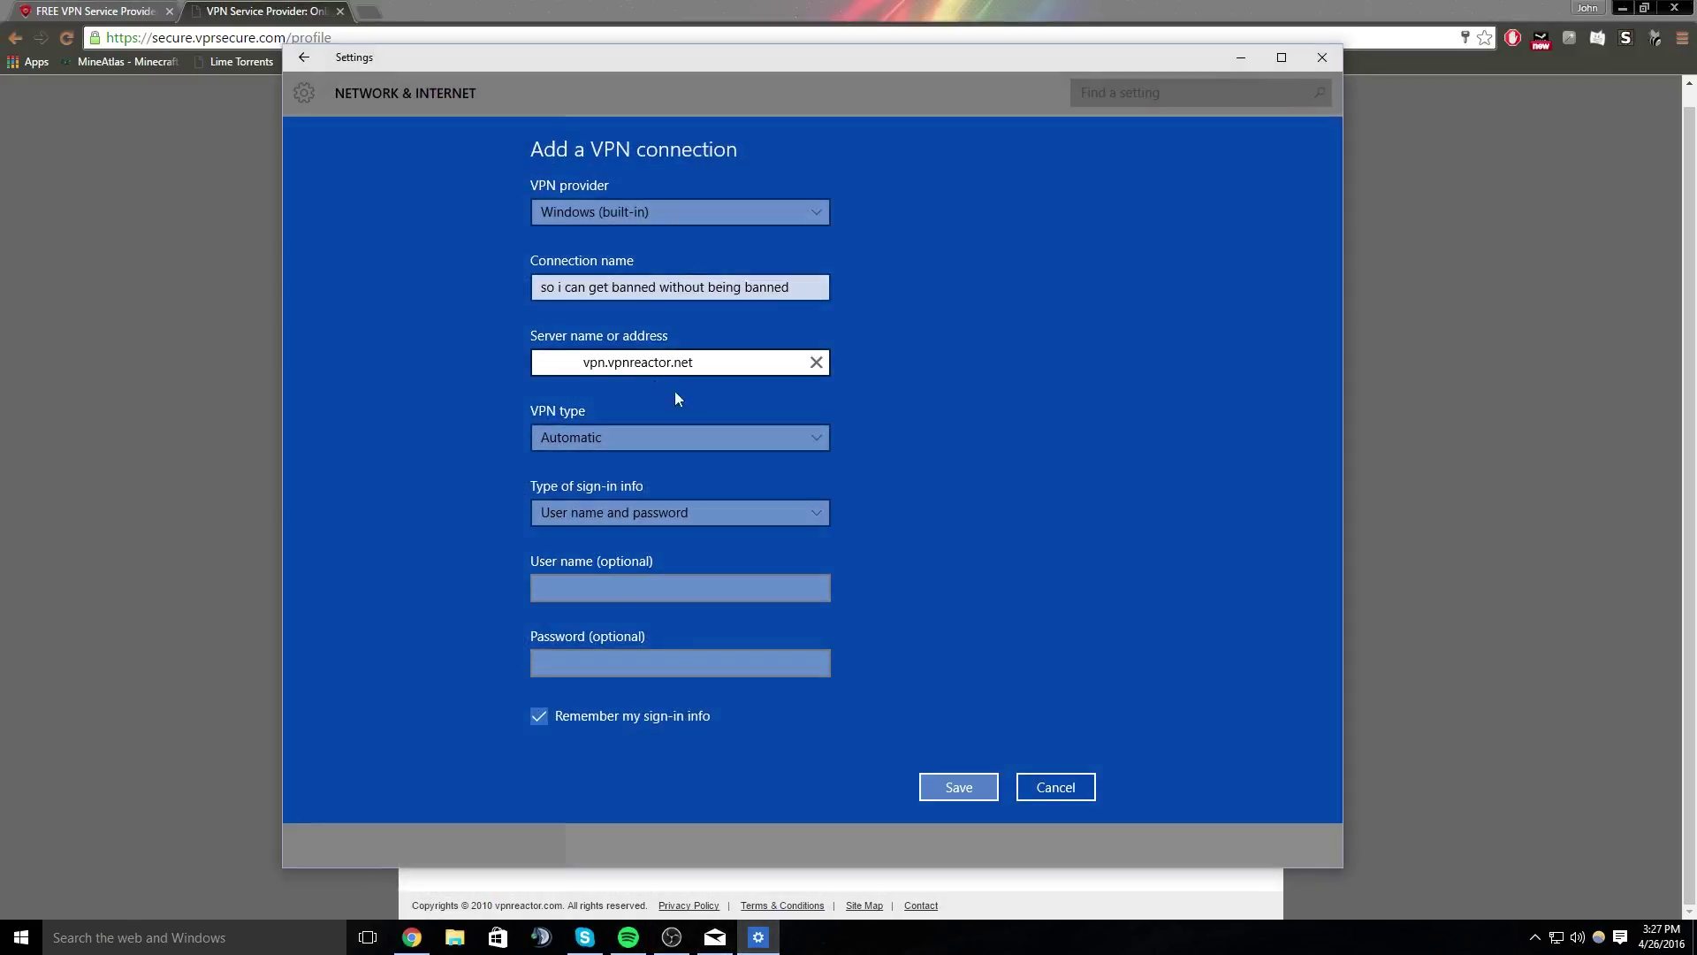
pyautogui.click(585, 362)
pyautogui.press('BackSpace')
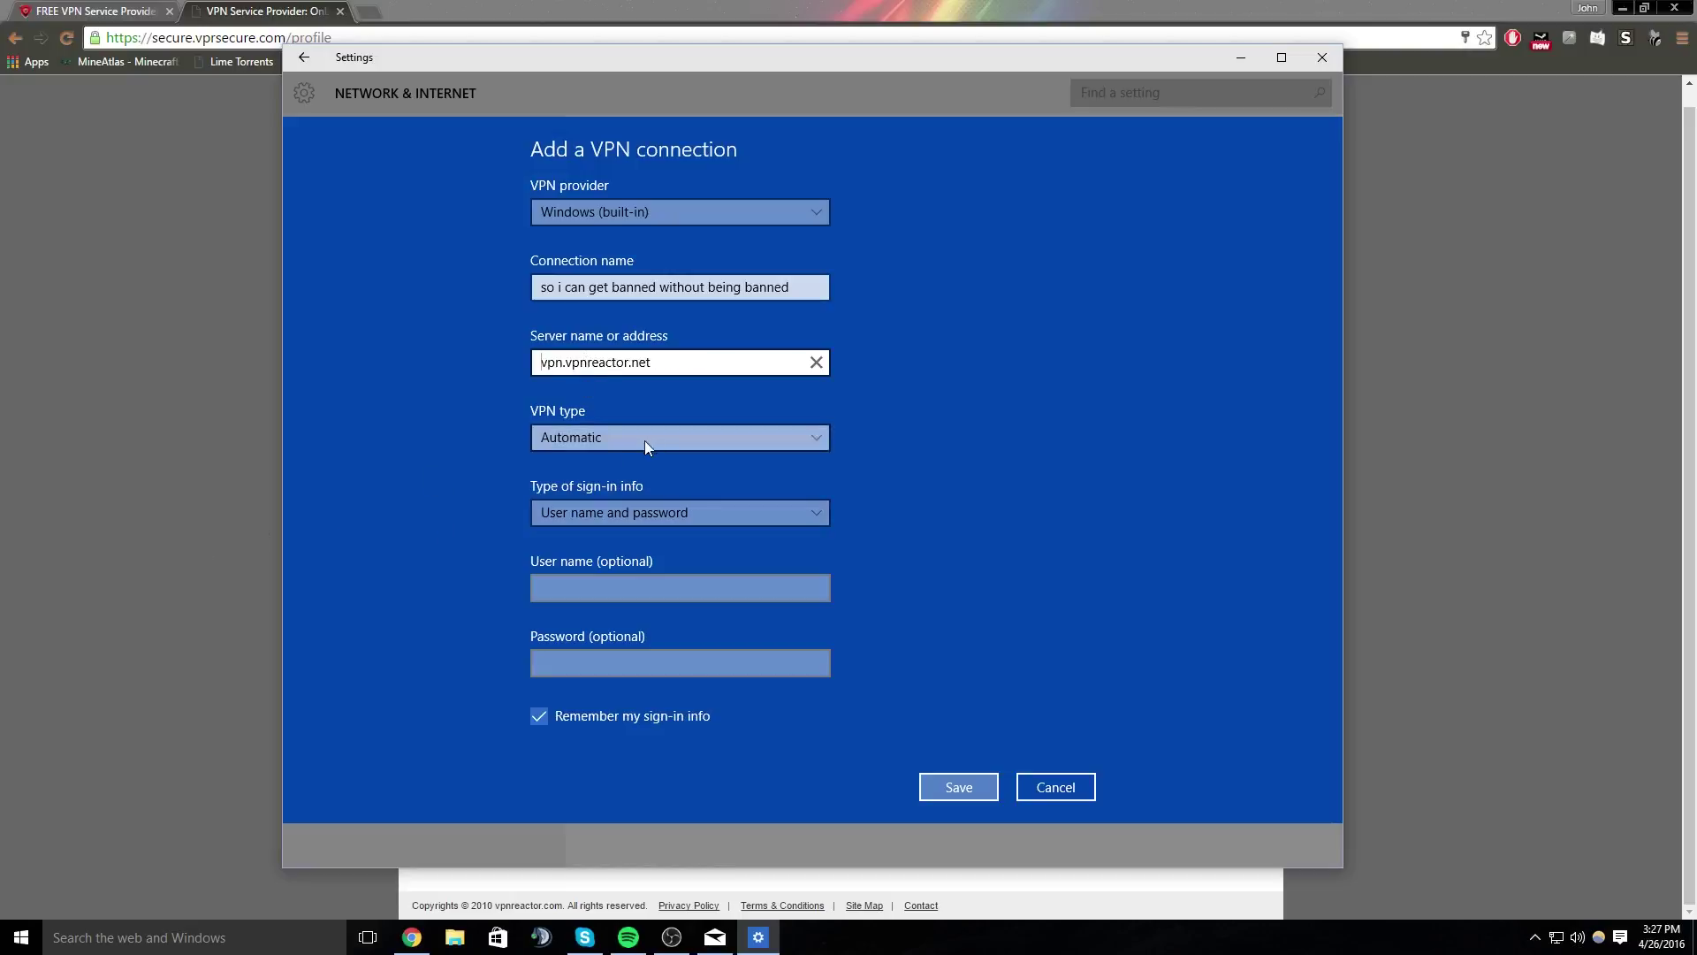
# Step: Choose PPTP as the VPN type, confirming it is the provider's only supported protocol
pyautogui.click(649, 438)
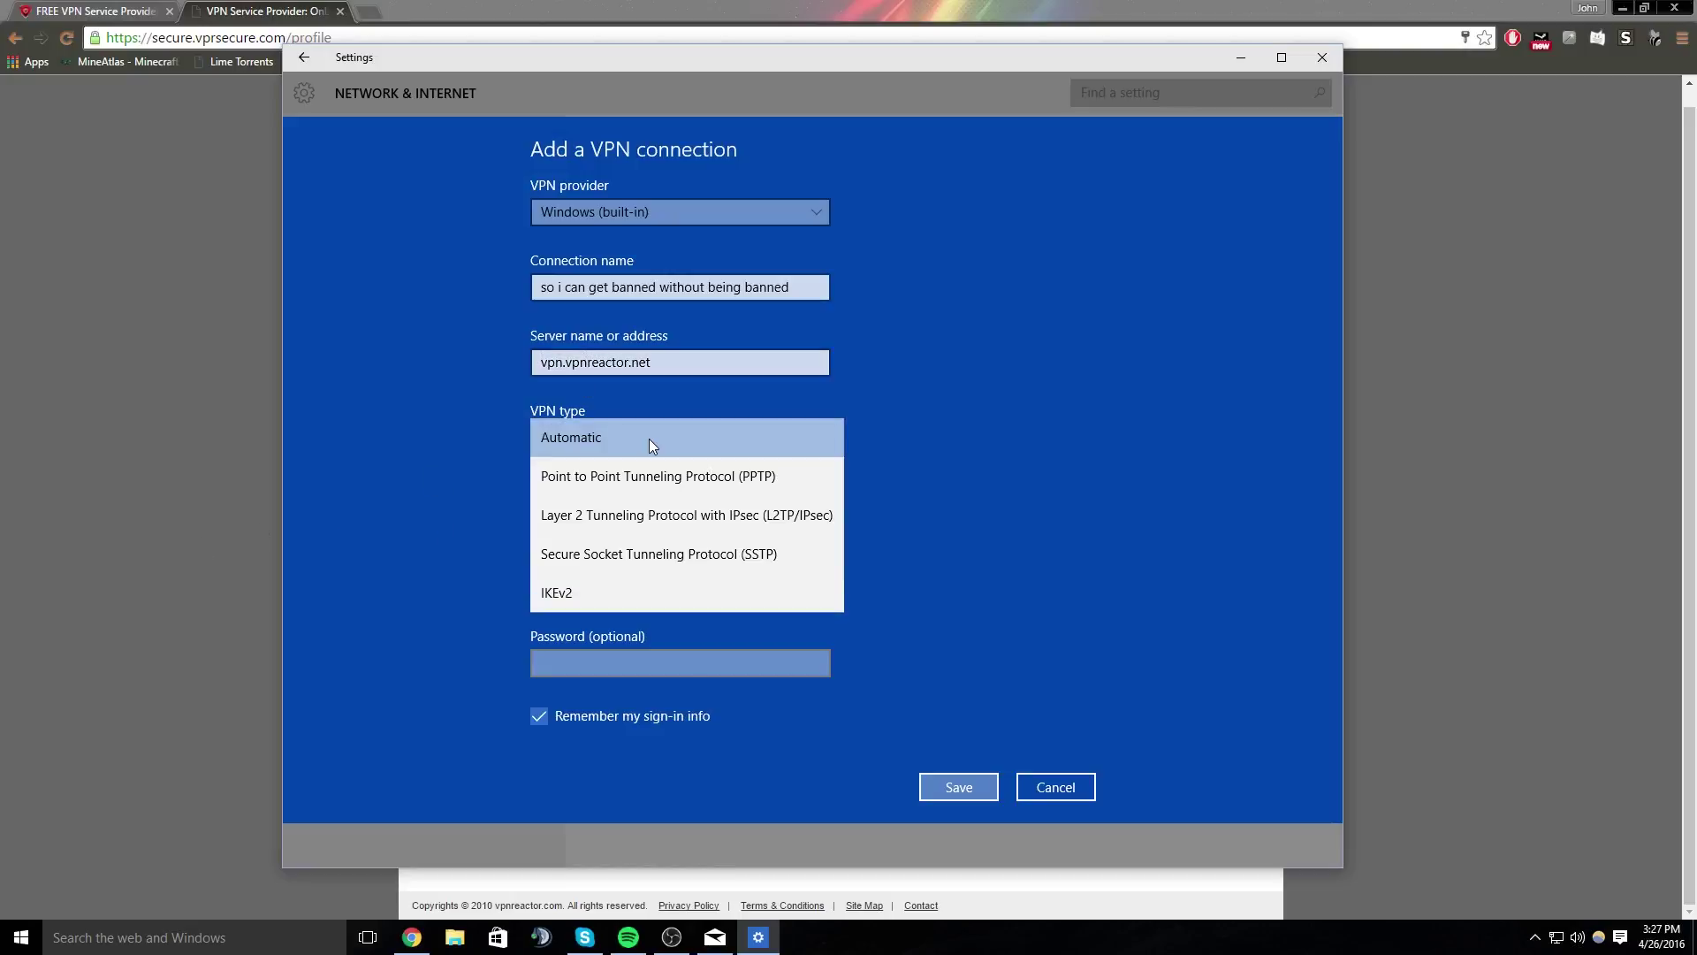
pyautogui.click(686, 484)
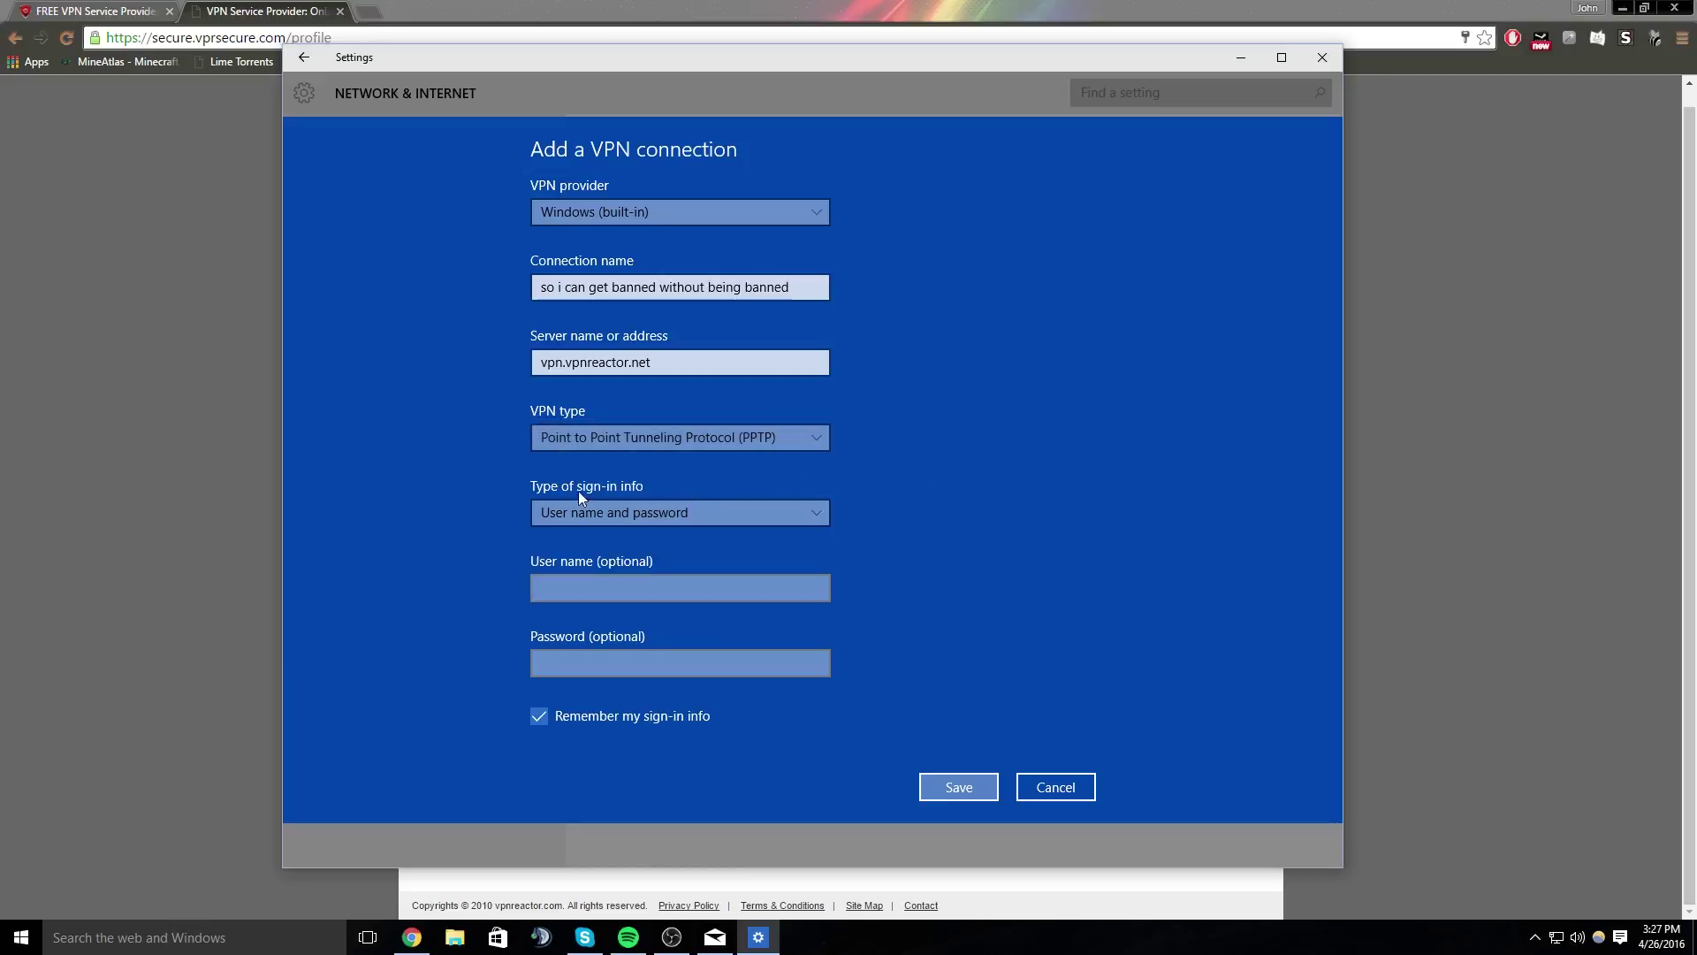
pyautogui.moveTo(969, 57); pyautogui.dragTo(1013, 178)
pyautogui.click(1467, 202)
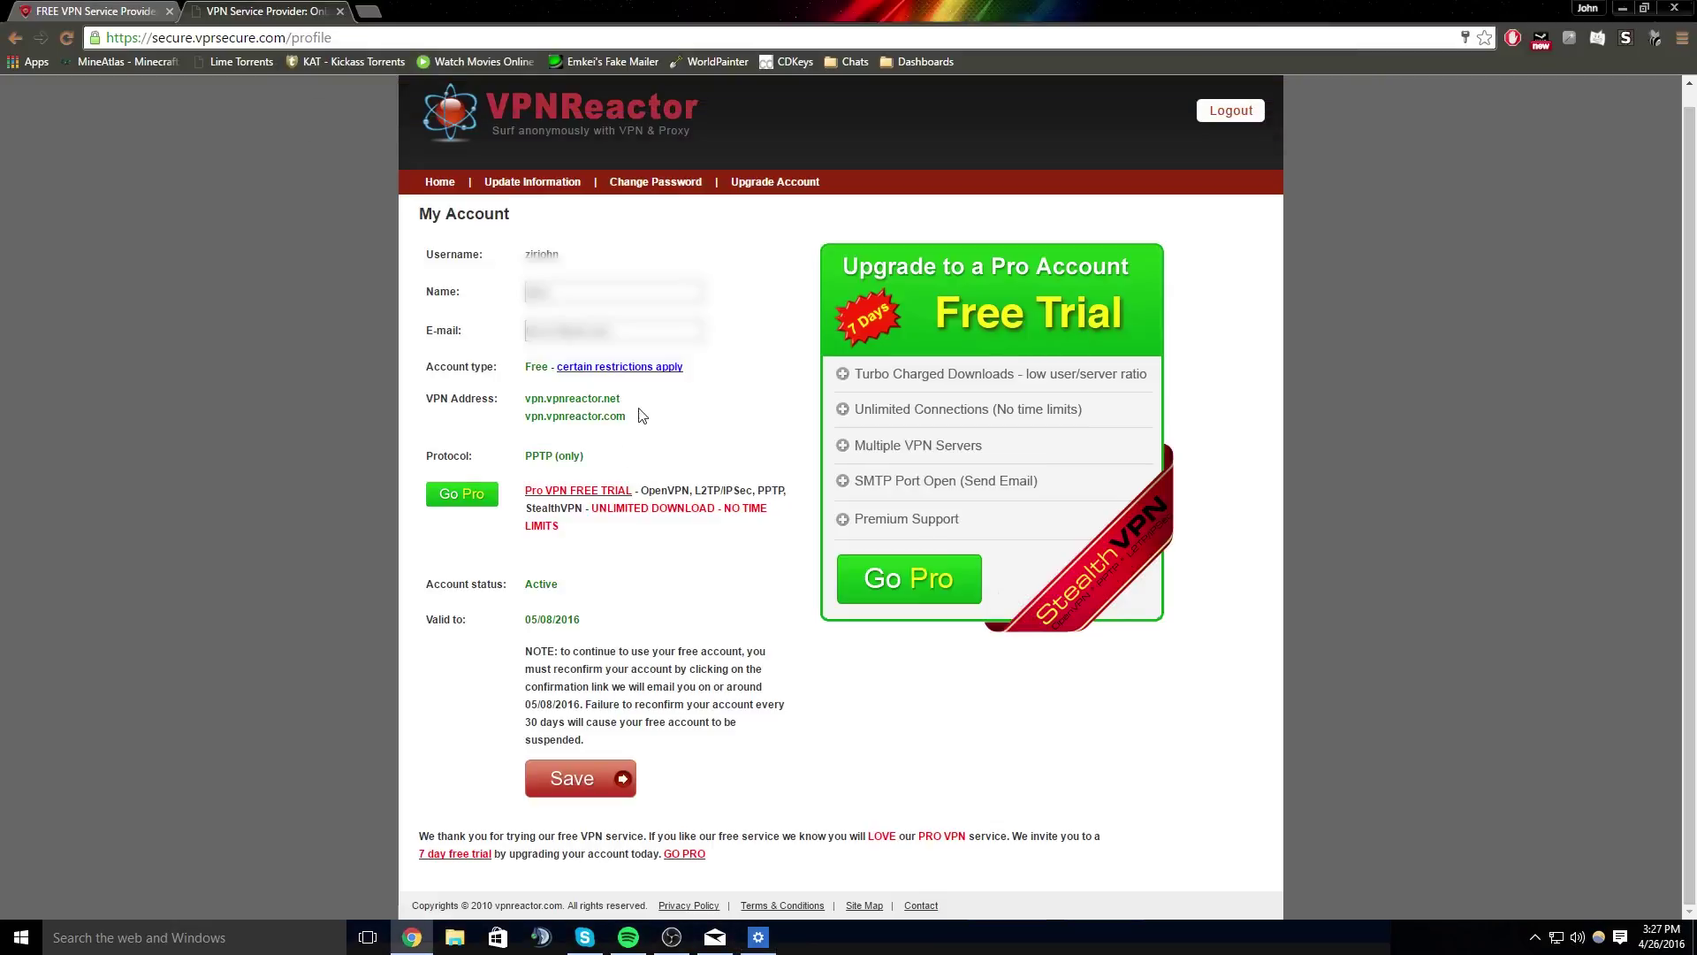
pyautogui.moveTo(585, 456); pyautogui.dragTo(526, 460)
pyautogui.click(758, 937)
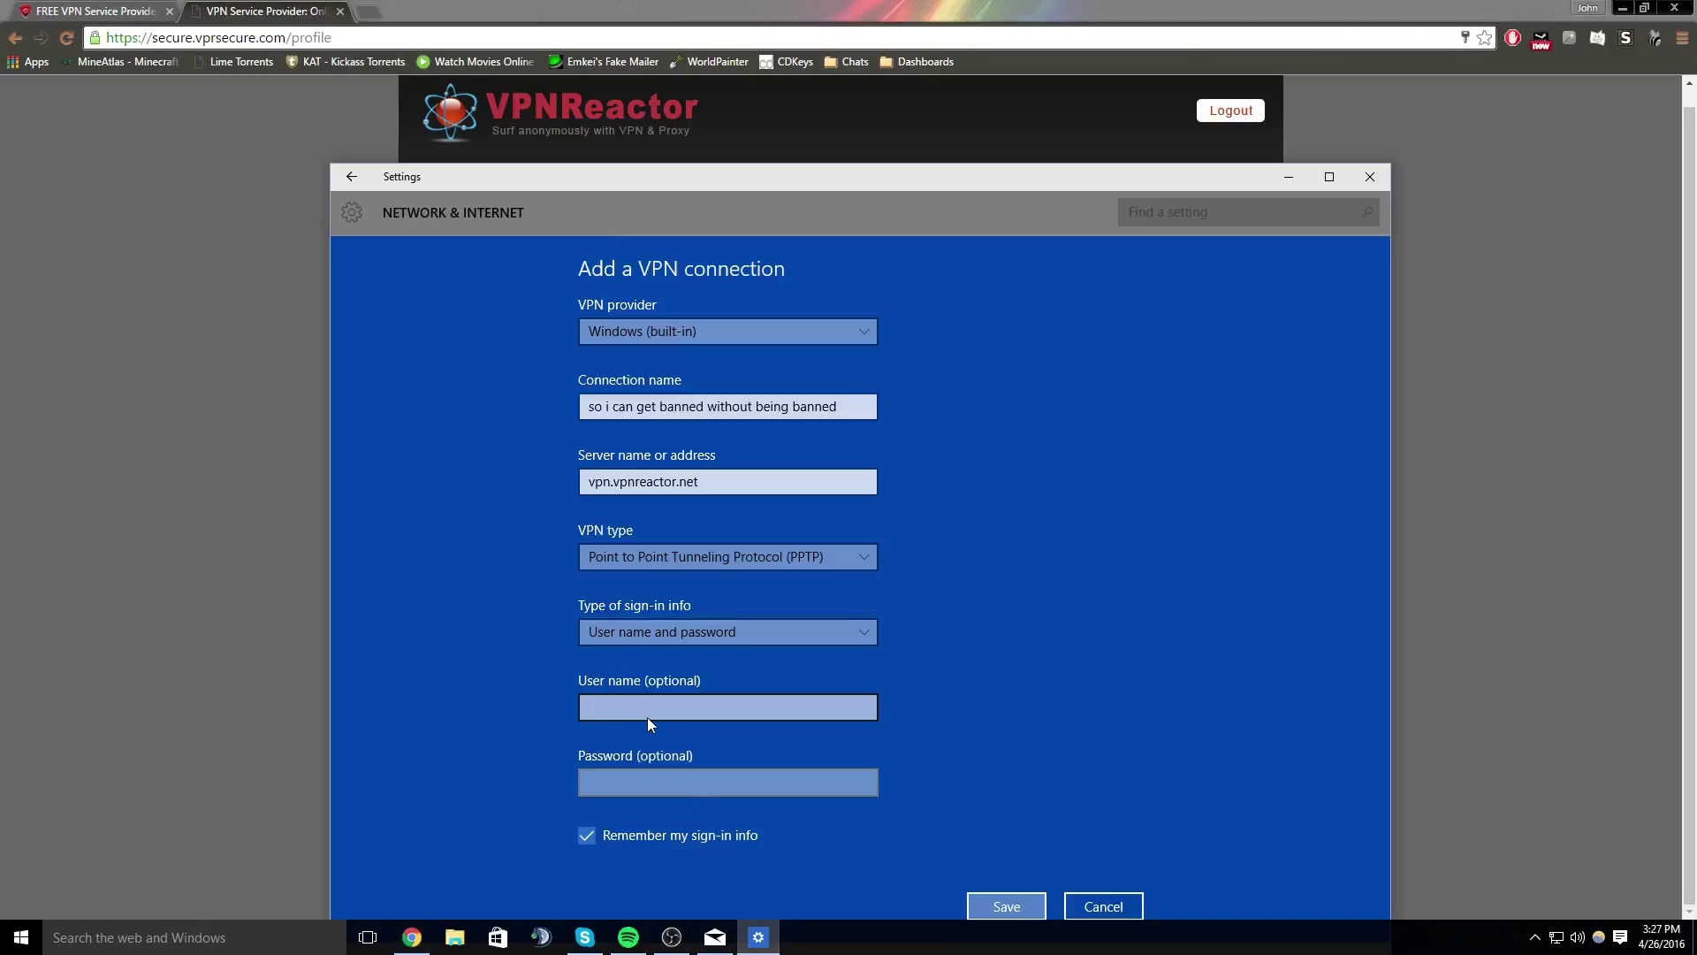
# Step: Enter the account password and save the new VPN connection
pyautogui.click(651, 714)
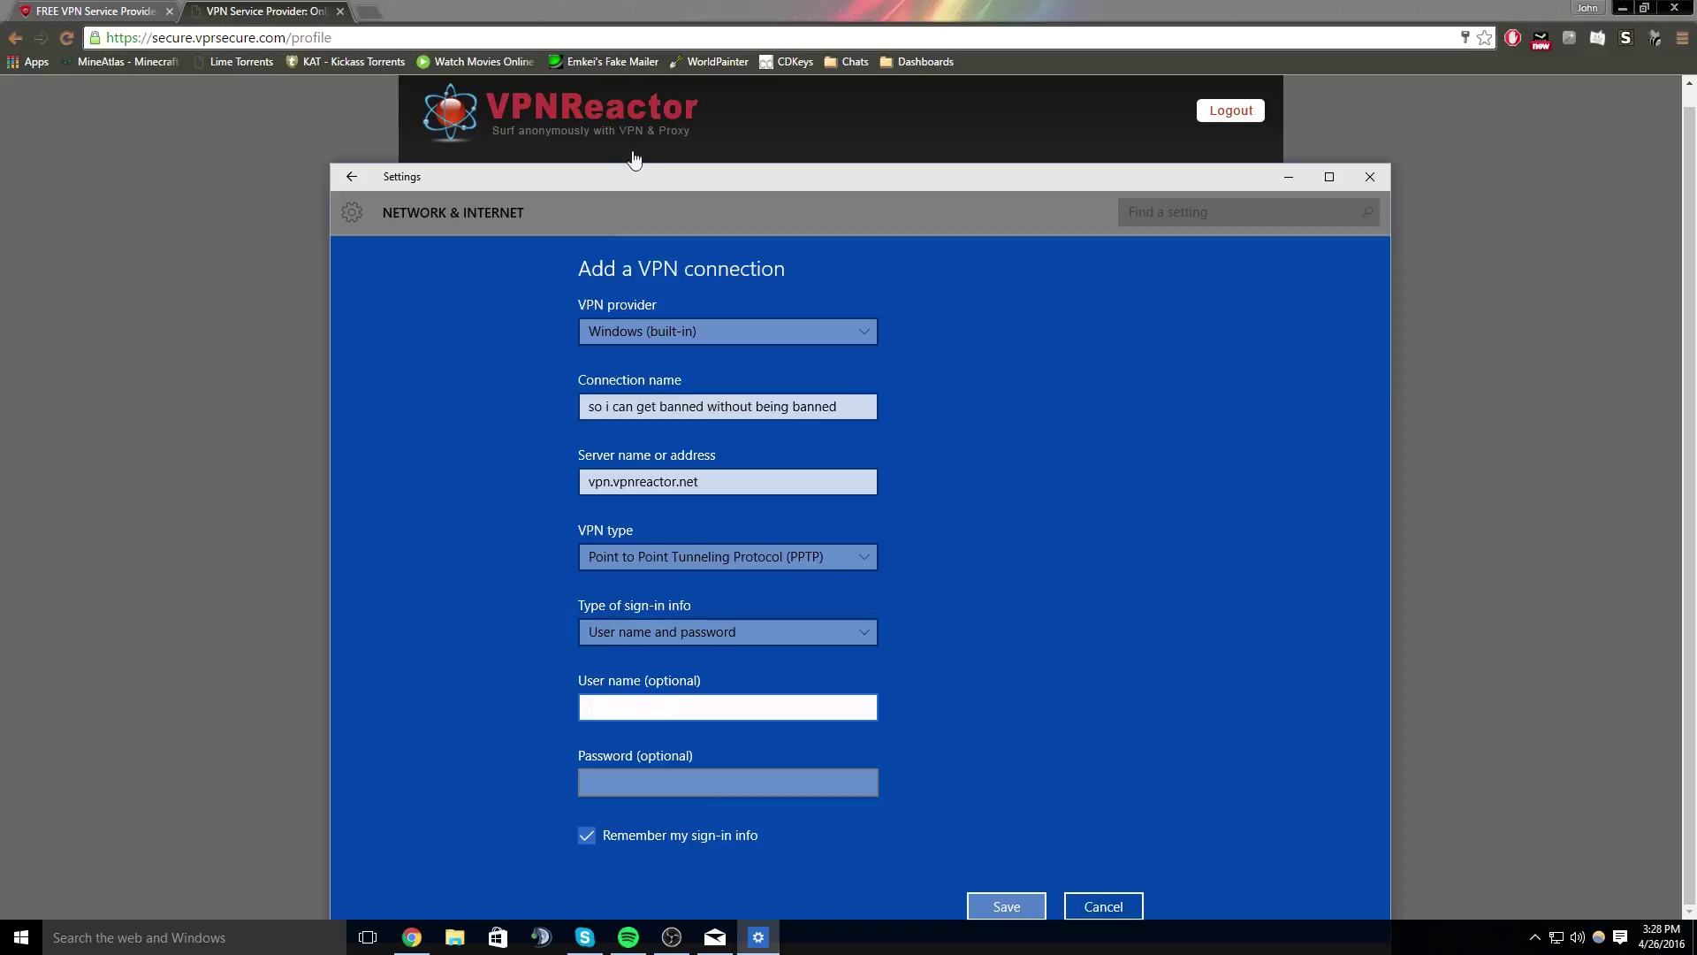
pyautogui.click(704, 779)
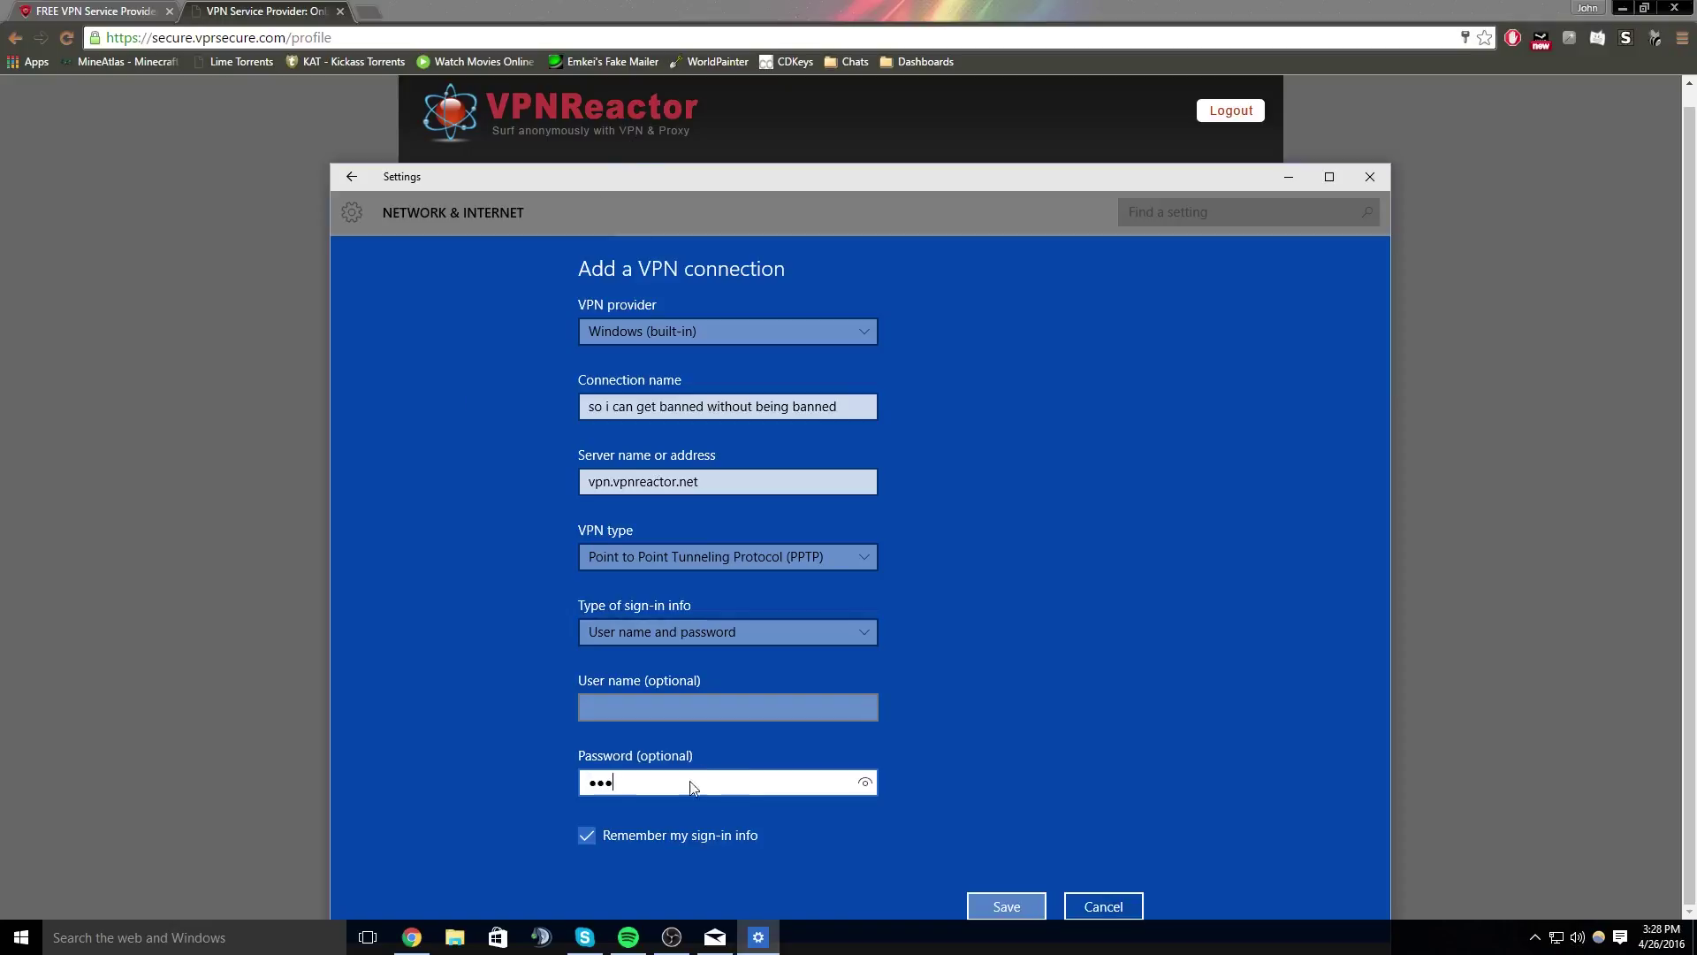
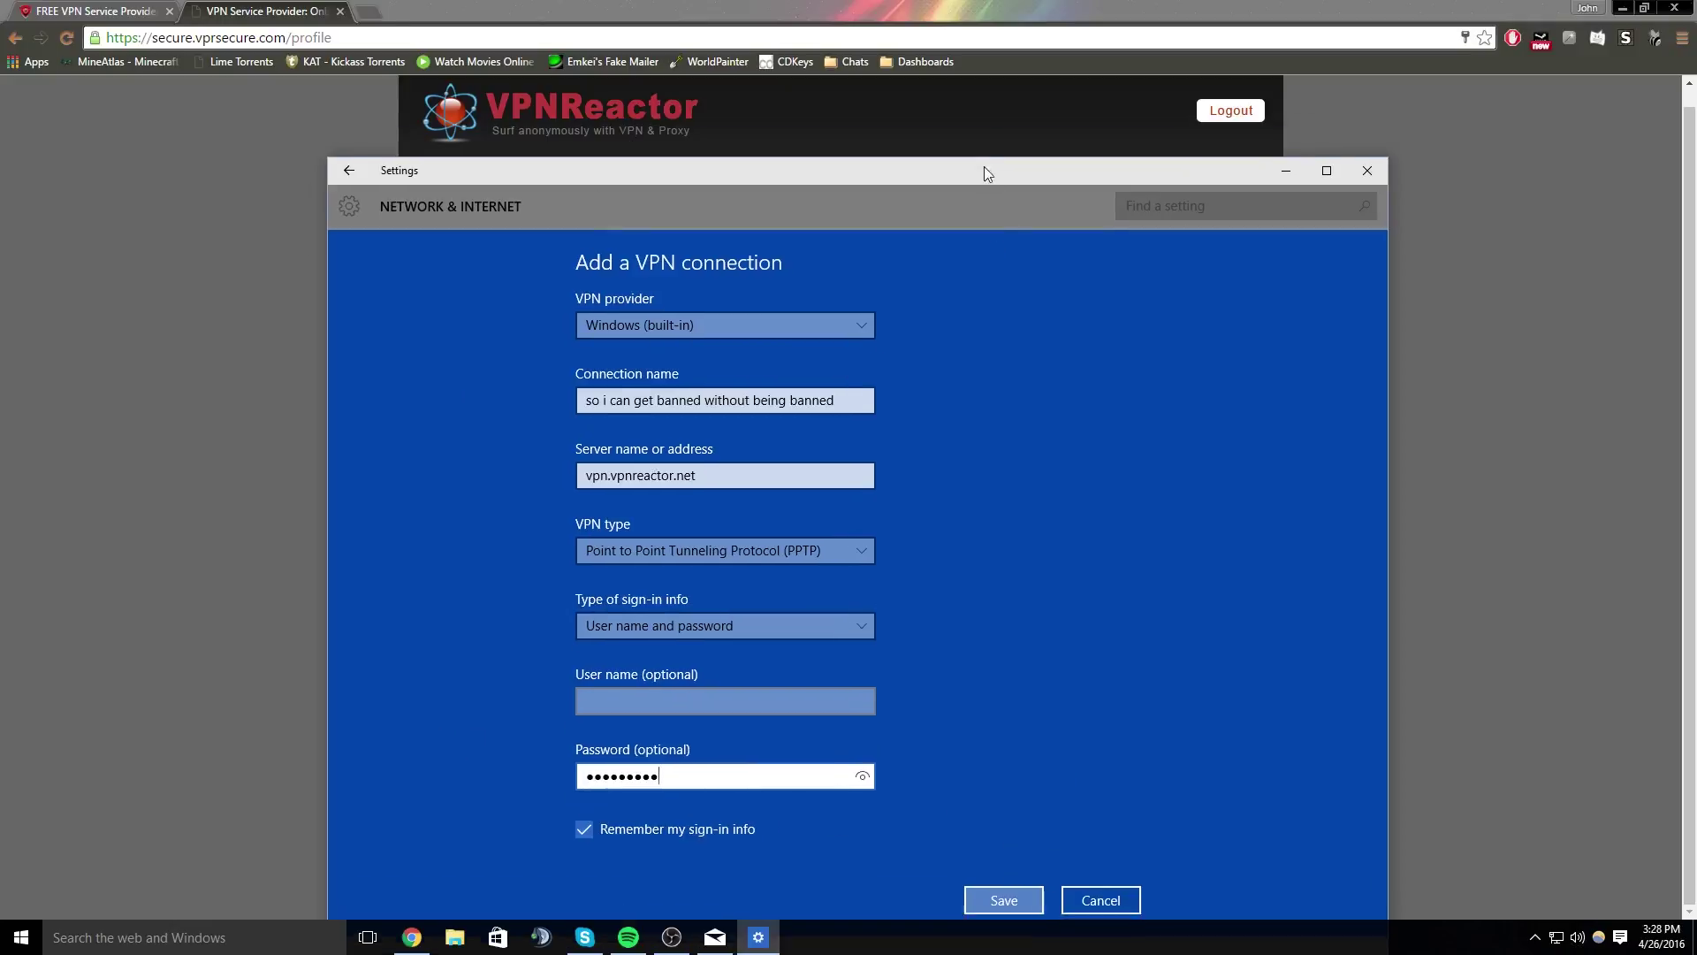
pyautogui.moveTo(984, 167); pyautogui.dragTo(953, 54)
pyautogui.click(322, 62)
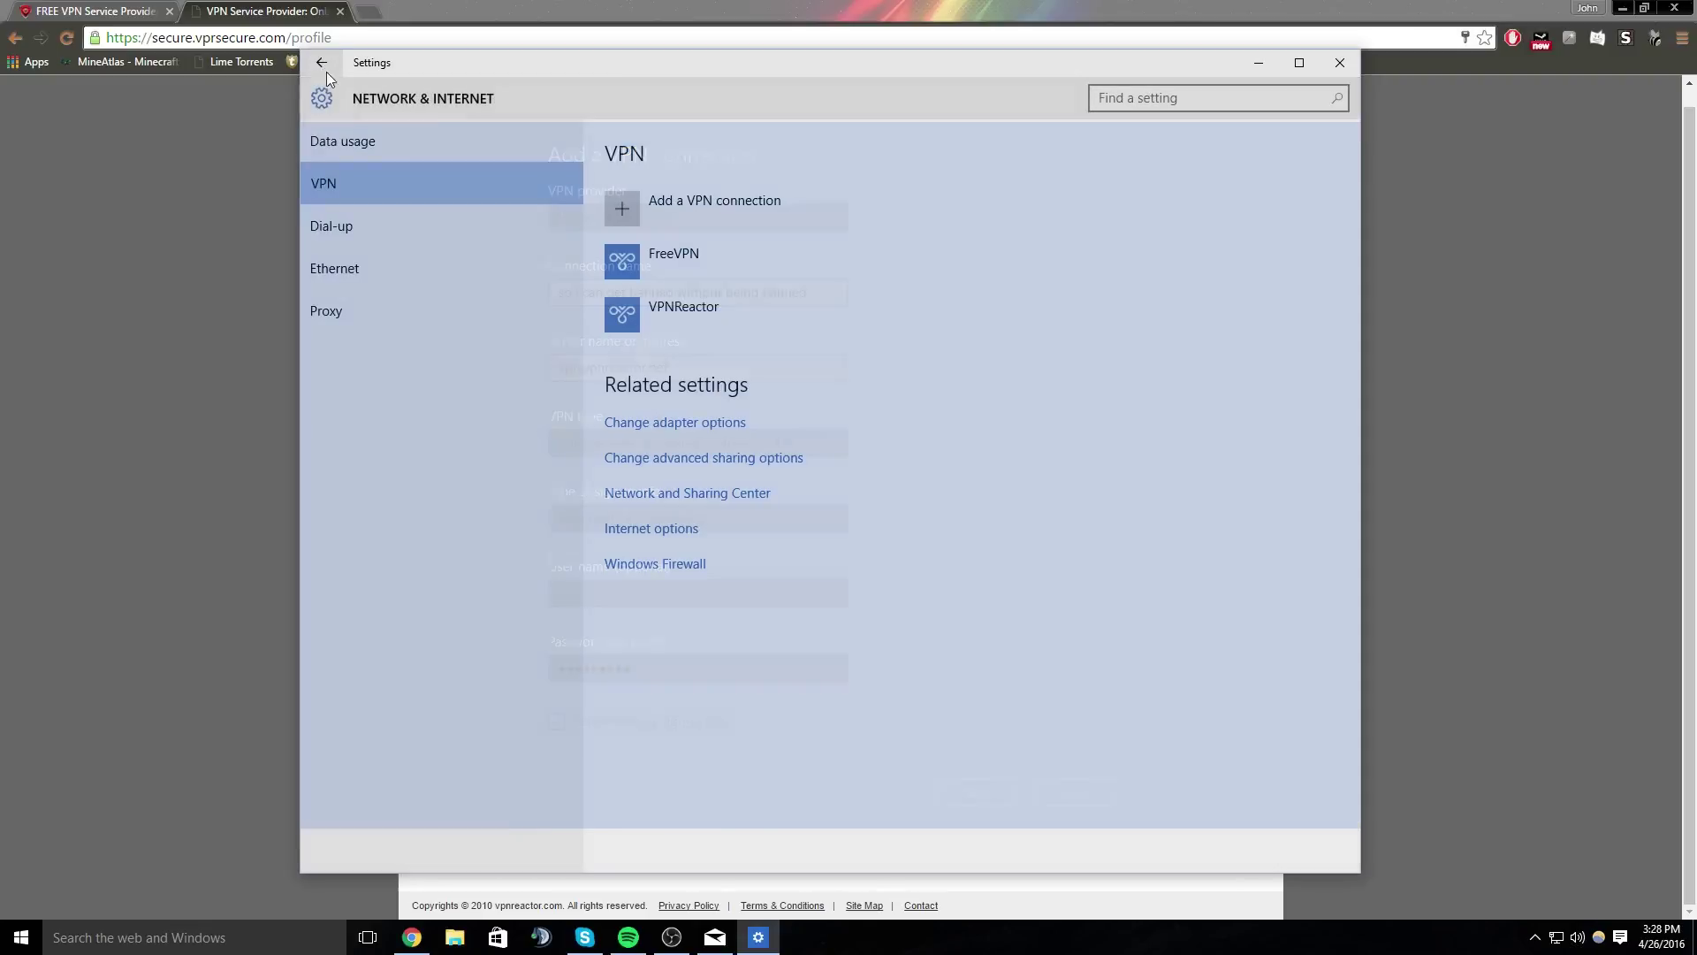
# Step: Select VPNReactor in the VPN list and connect to it
pyautogui.click(822, 284)
pyautogui.click(705, 364)
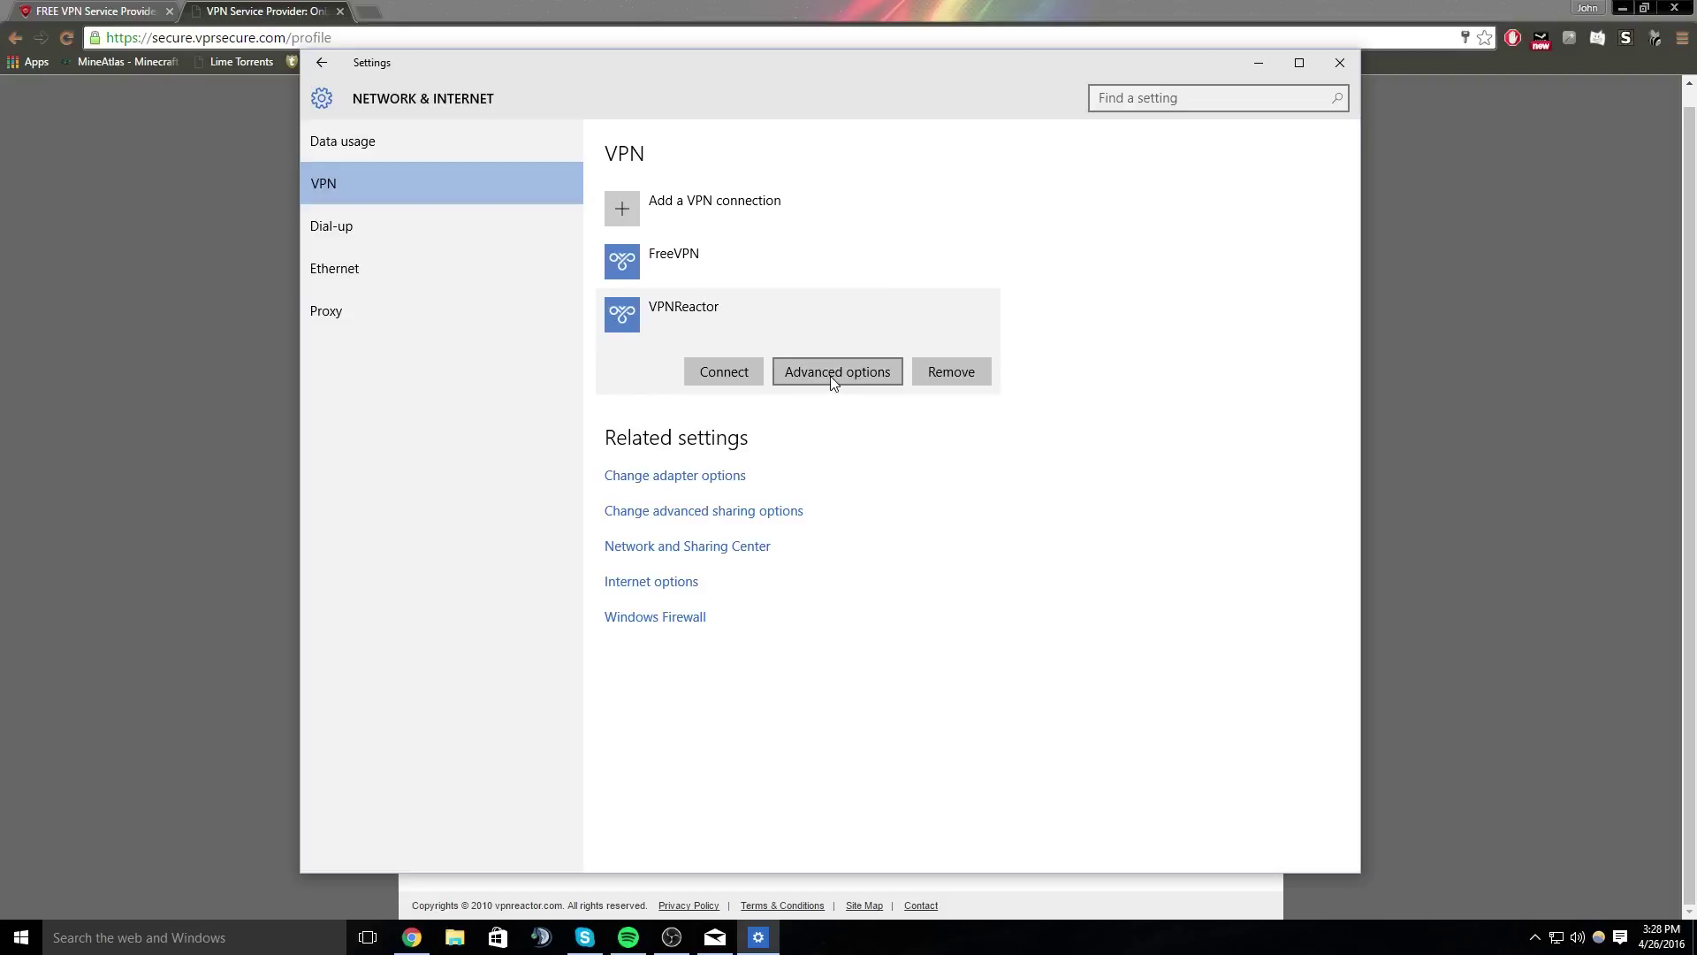
pyautogui.click(744, 375)
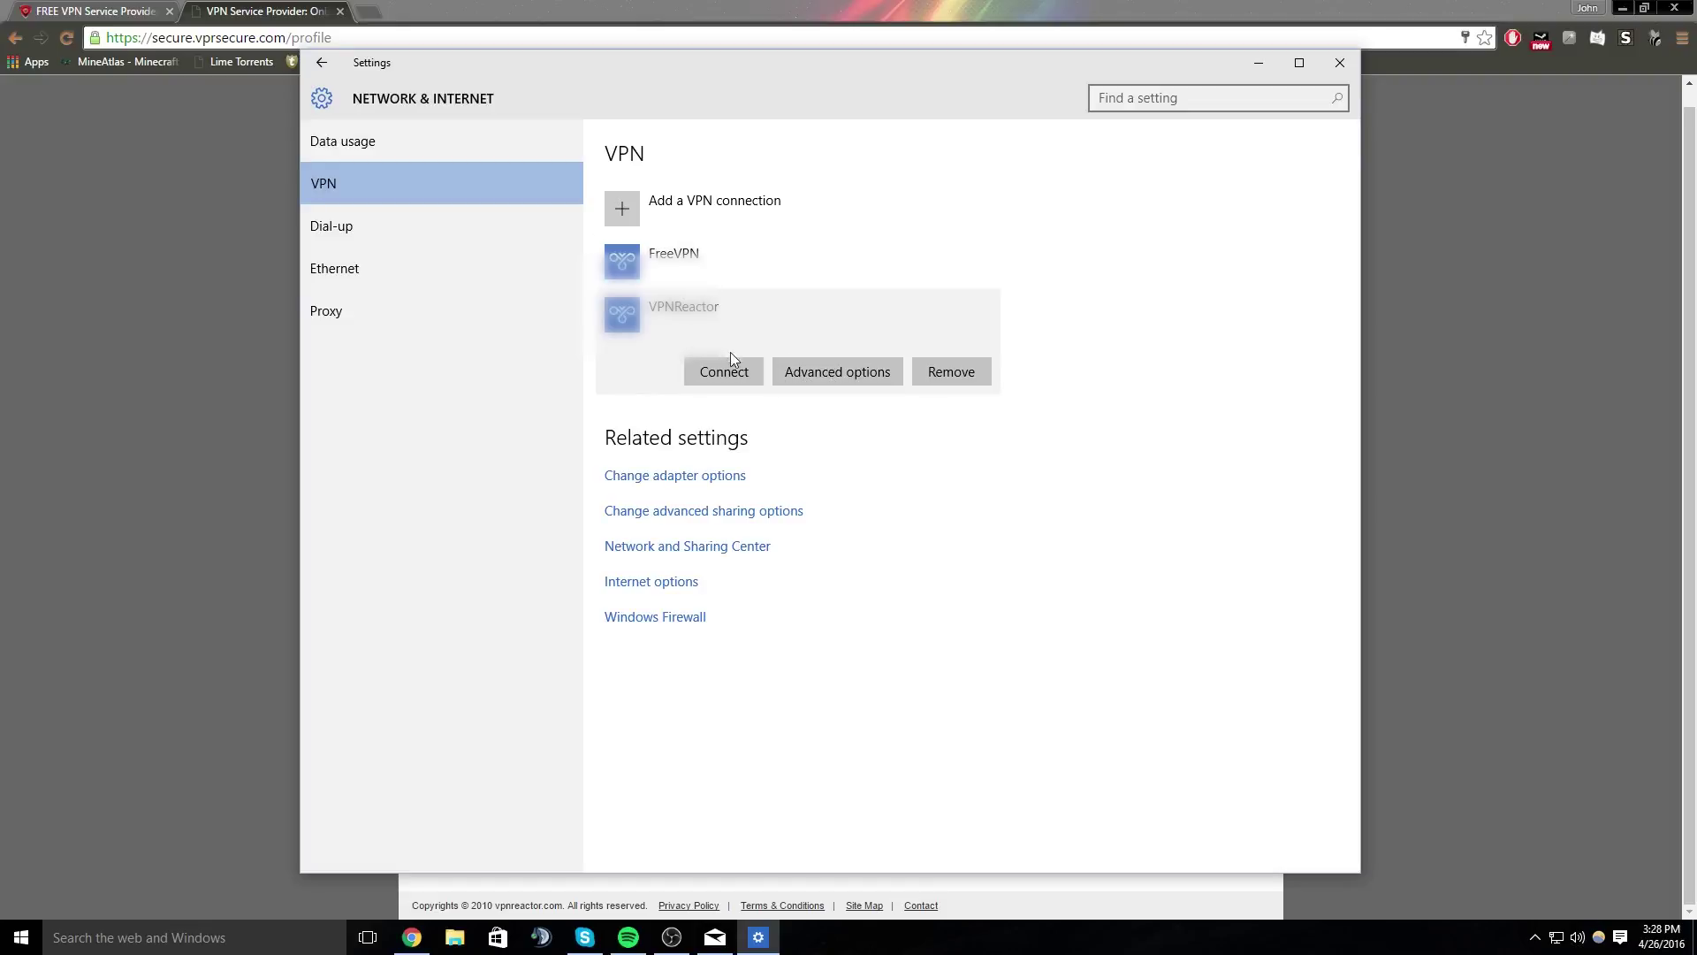
pyautogui.click(736, 373)
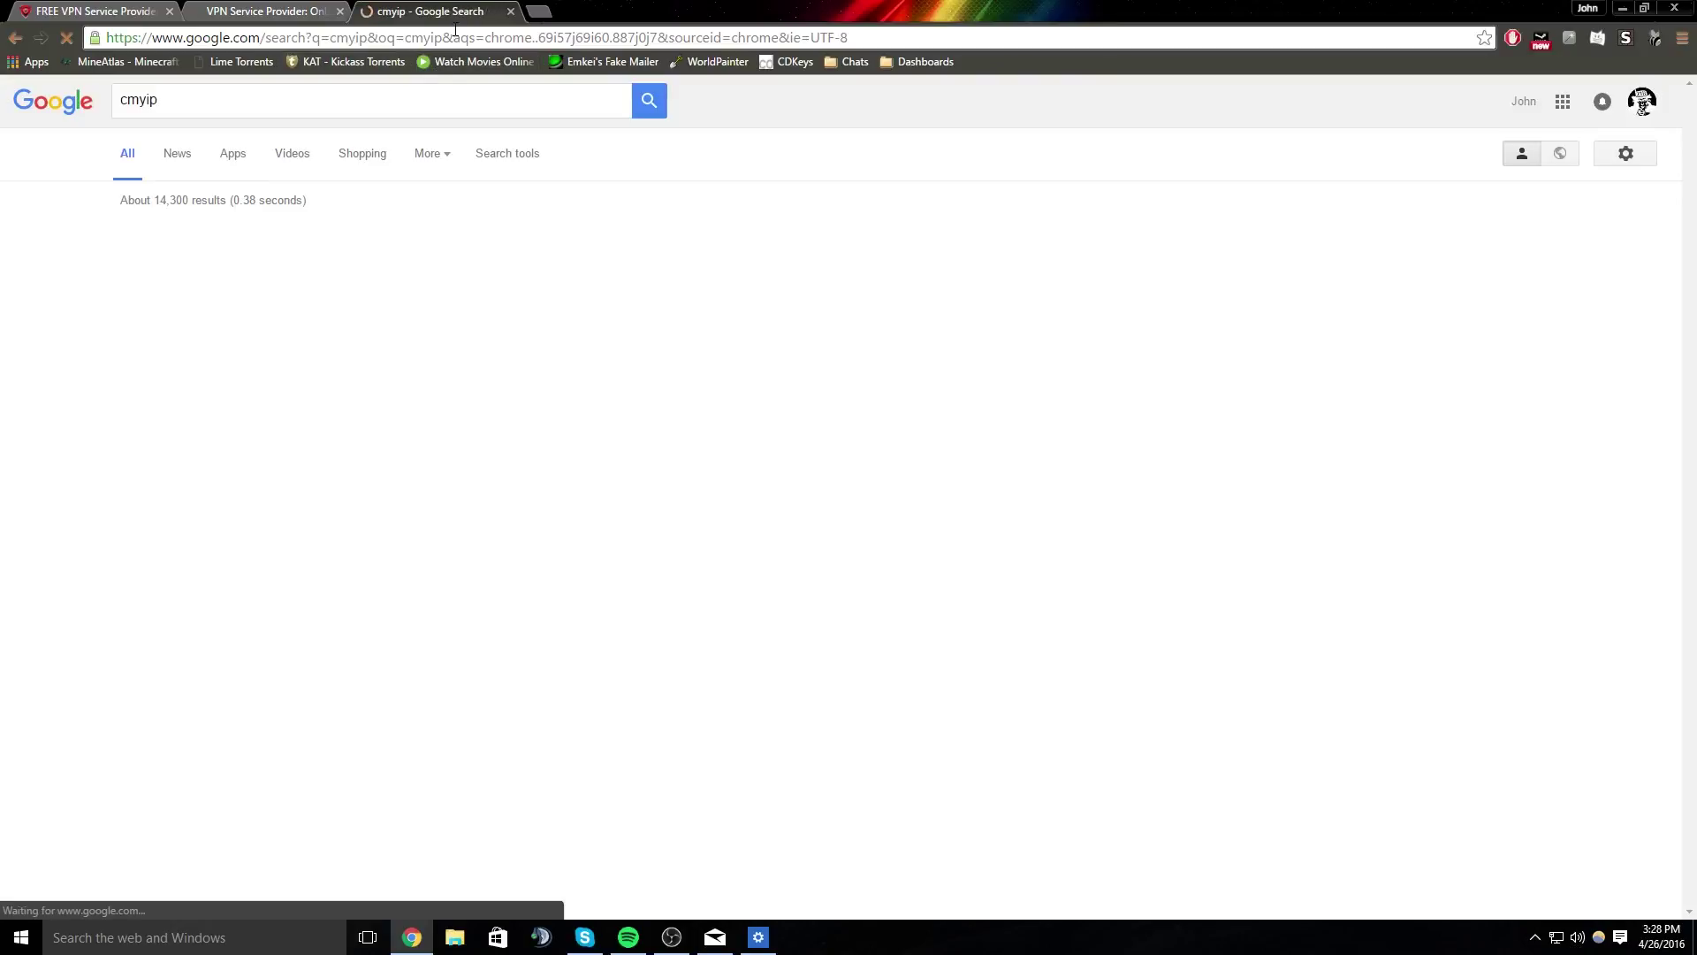
# Step: On CmyIP.com, verify IP 50.7.49.82 in Chicago, Illinois via FDCServers.net, then return to VPNReactor
pyautogui.click(327, 237)
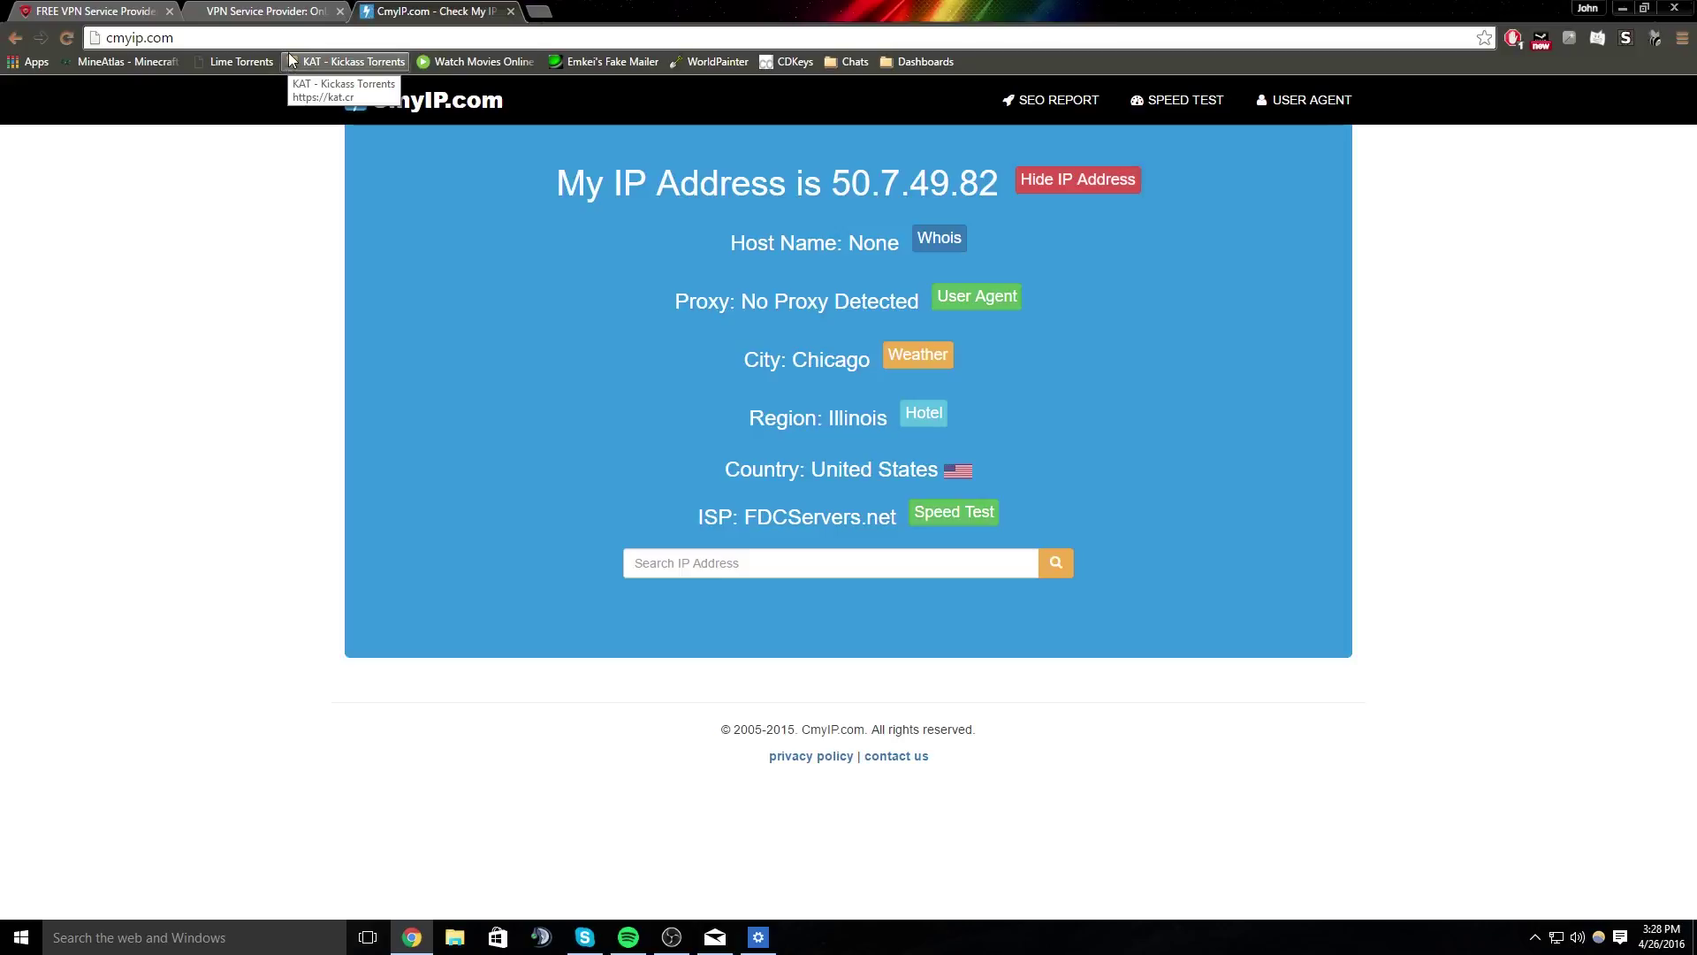
pyautogui.moveTo(793, 357); pyautogui.dragTo(546, 182)
pyautogui.click(886, 417)
pyautogui.click(544, 185)
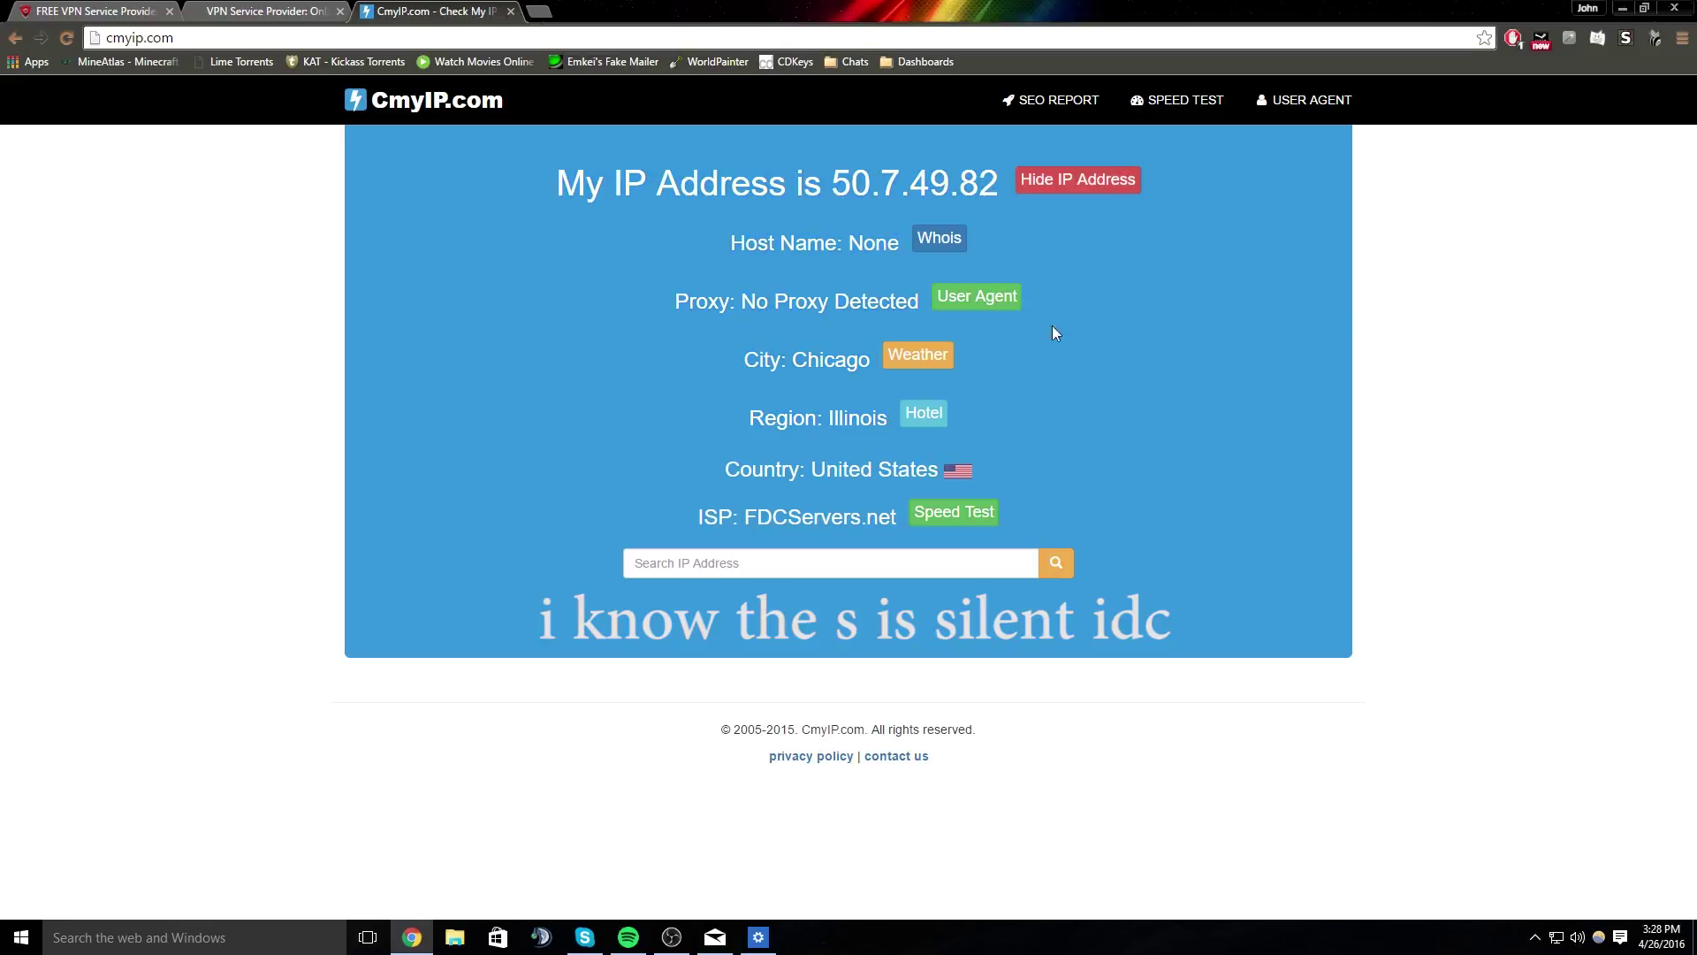
pyautogui.moveTo(903, 517); pyautogui.dragTo(537, 187)
pyautogui.click(535, 191)
pyautogui.click(274, 12)
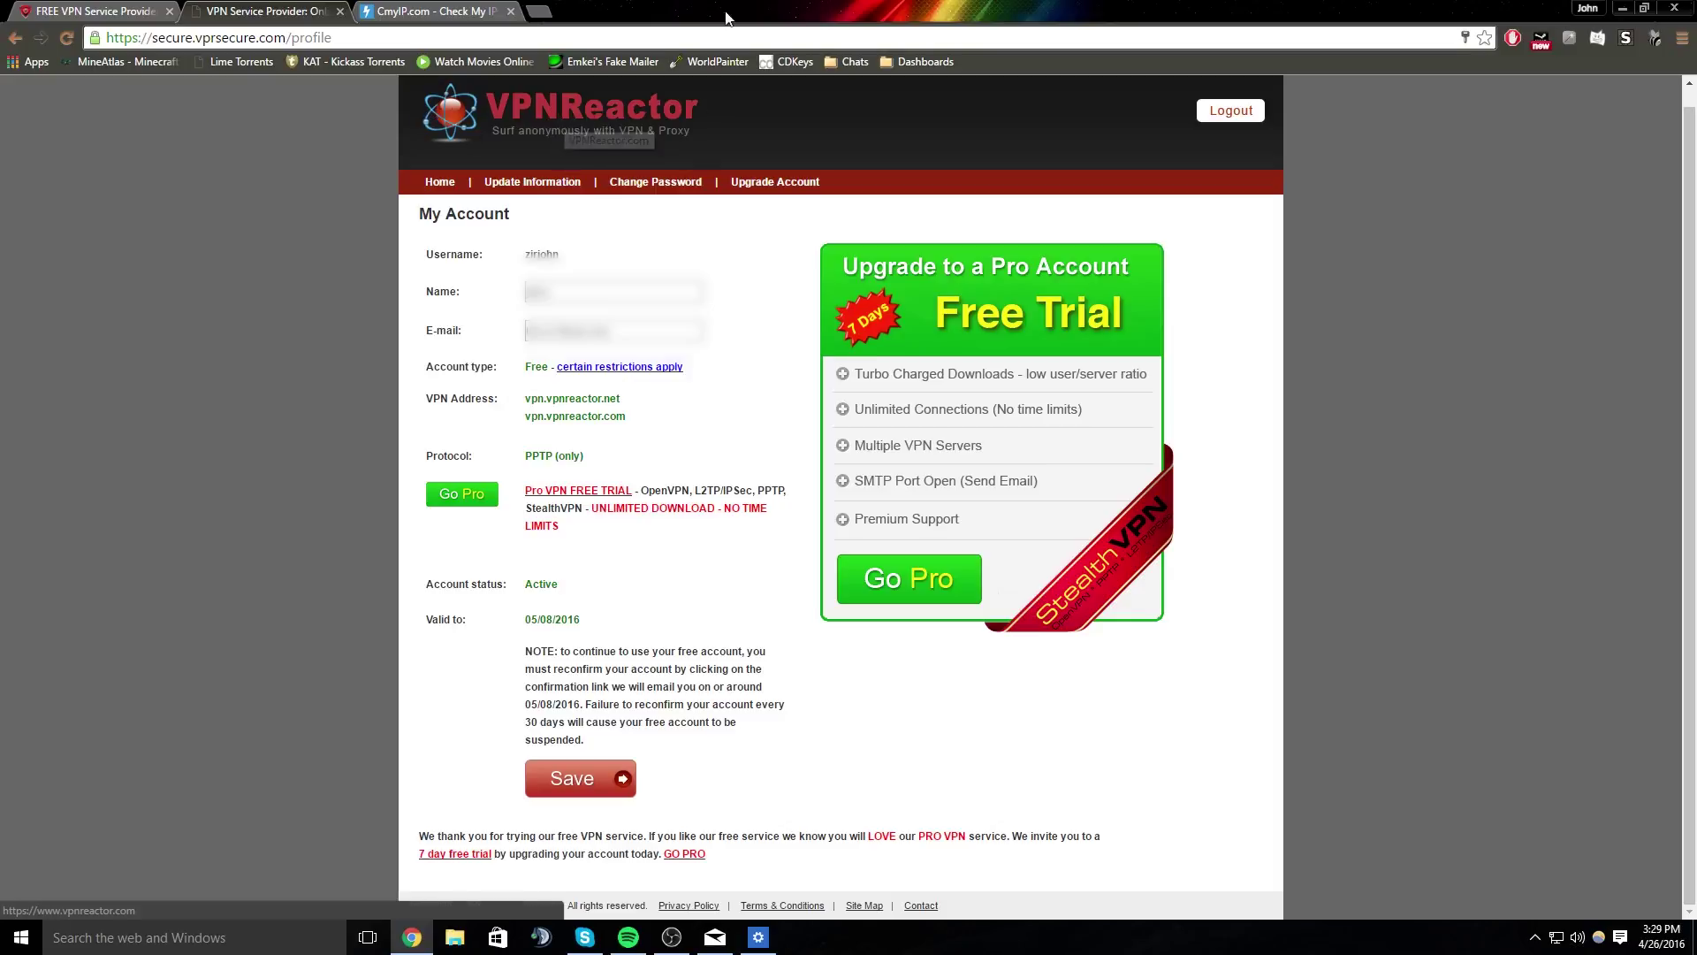
# Step: Bring Settings to the front to confirm VPNReactor shows as Connected
pyautogui.click(759, 938)
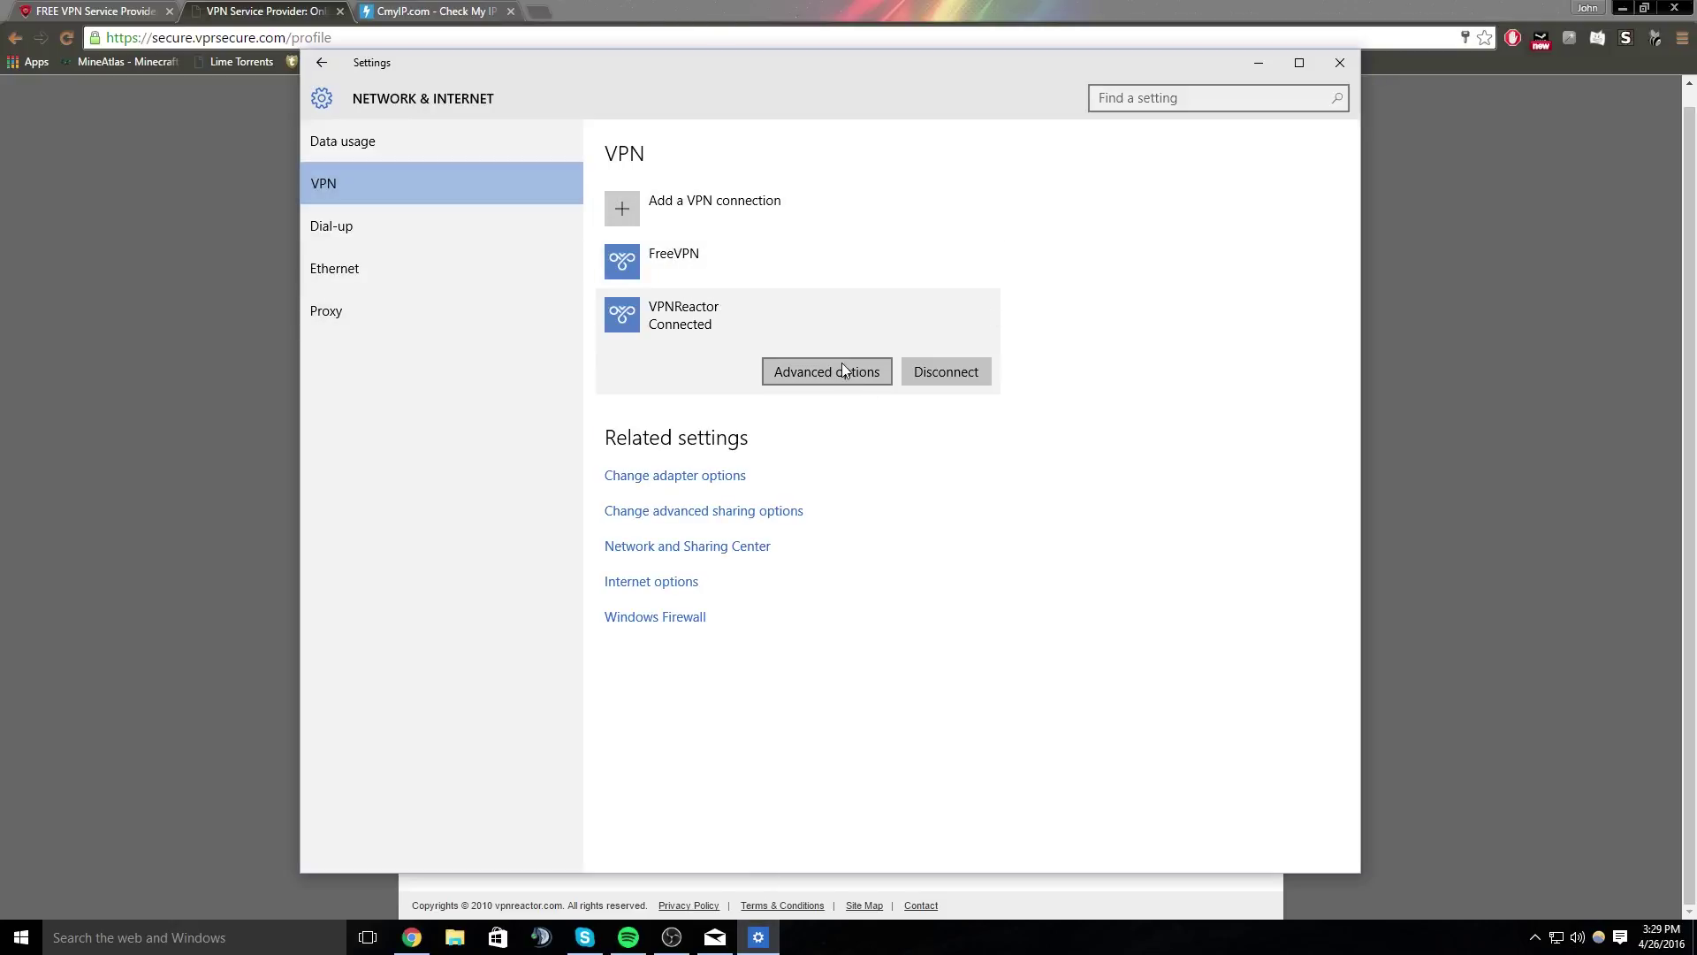
pyautogui.click(1535, 937)
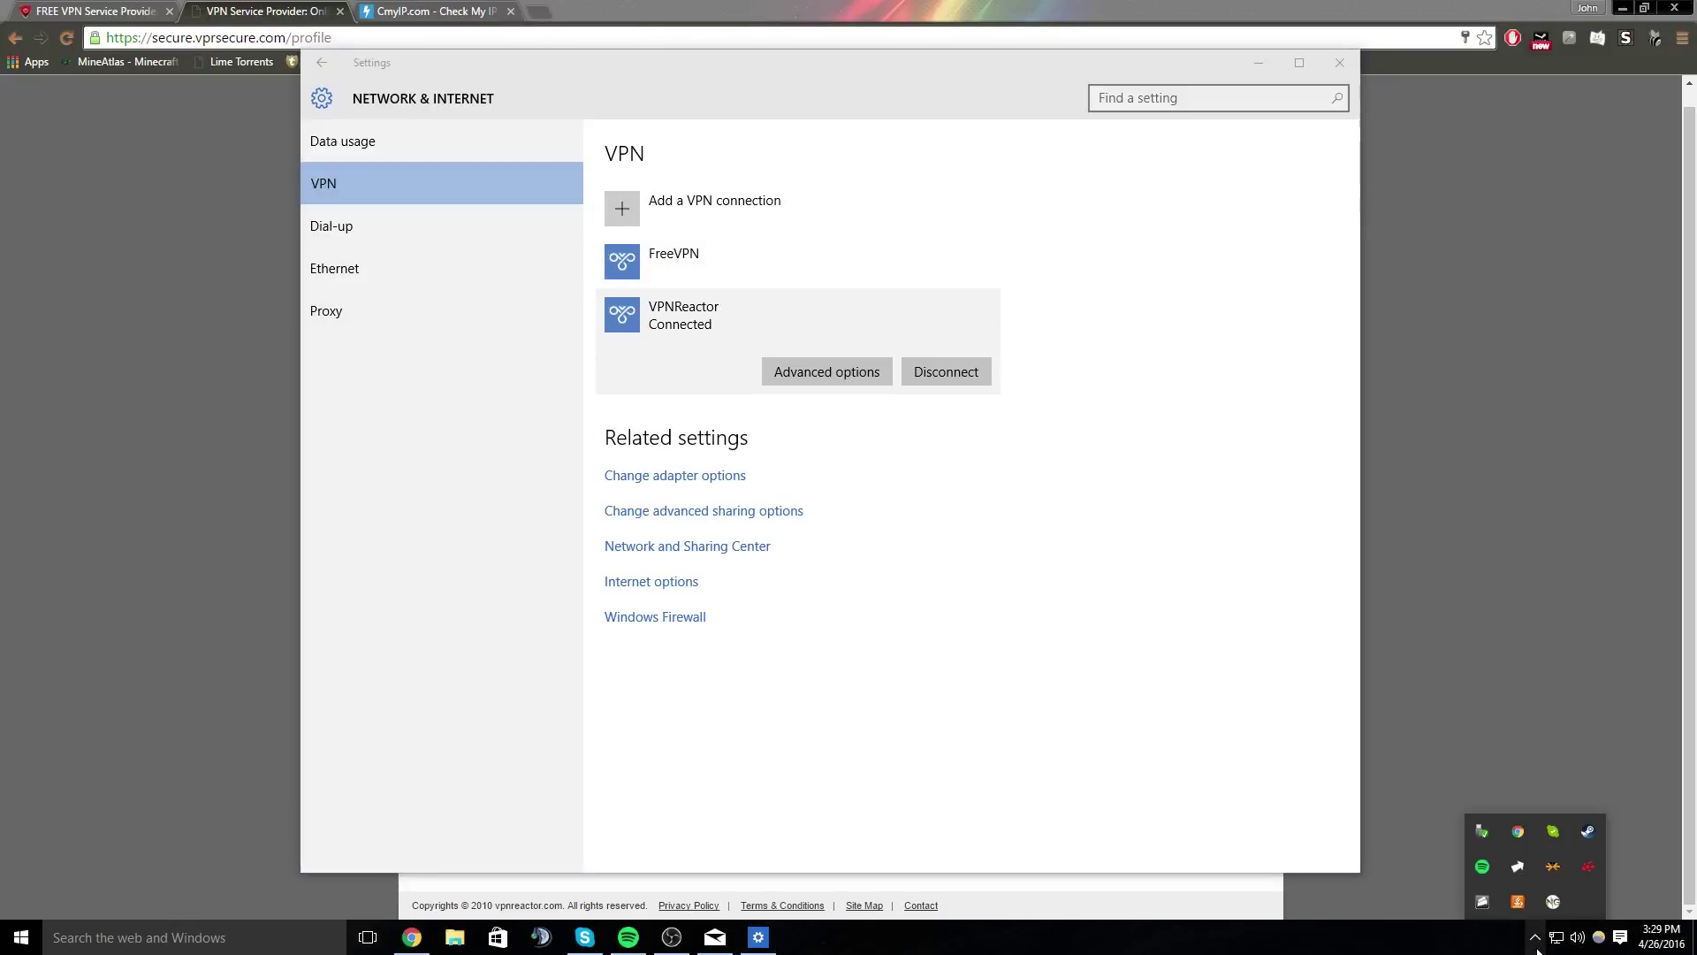